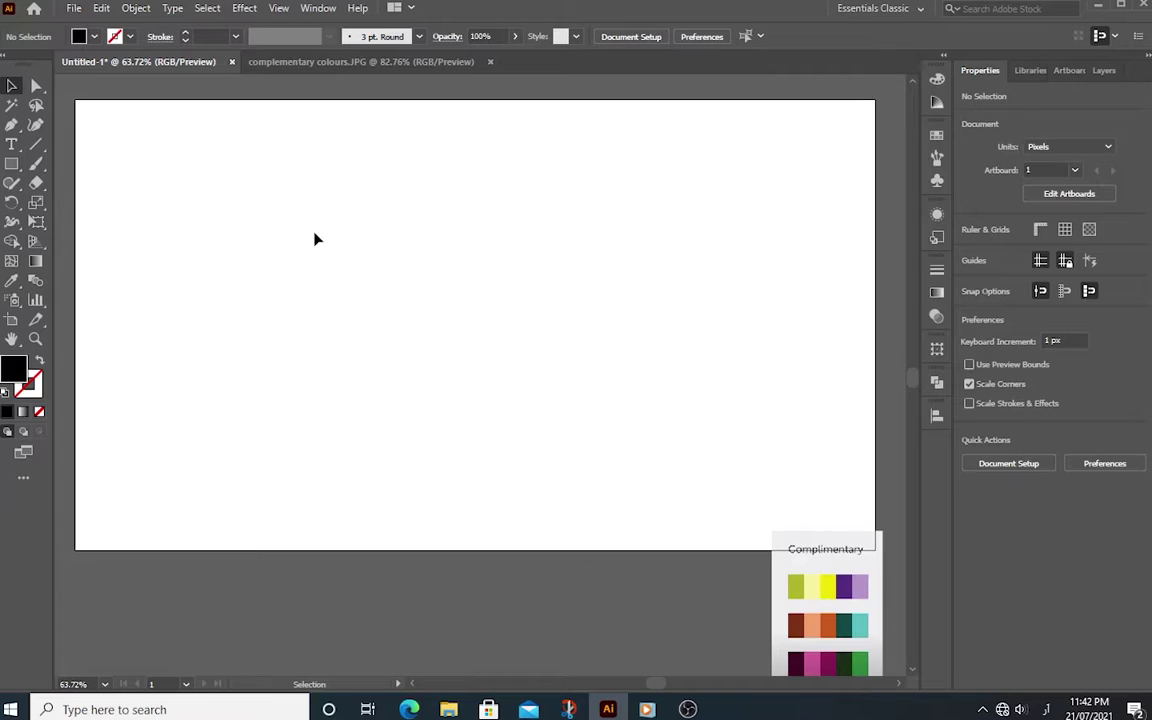
Draw a wide rectangle to the left of the artboard centre
click(11, 164)
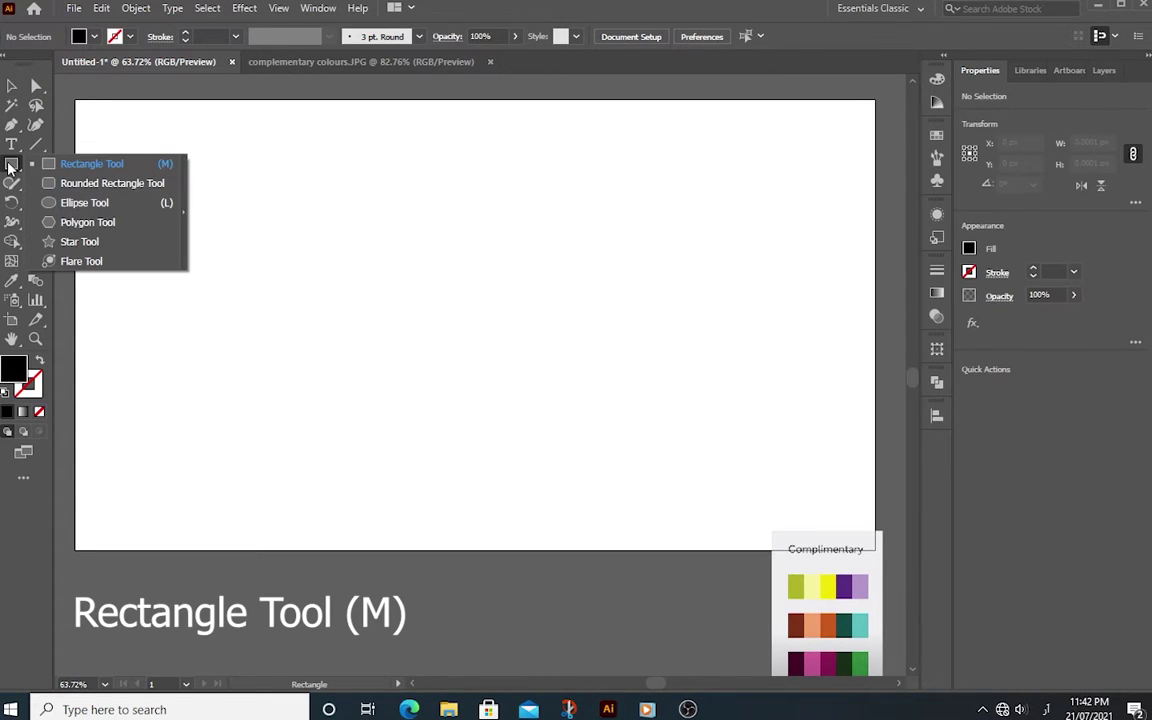
click(67, 168)
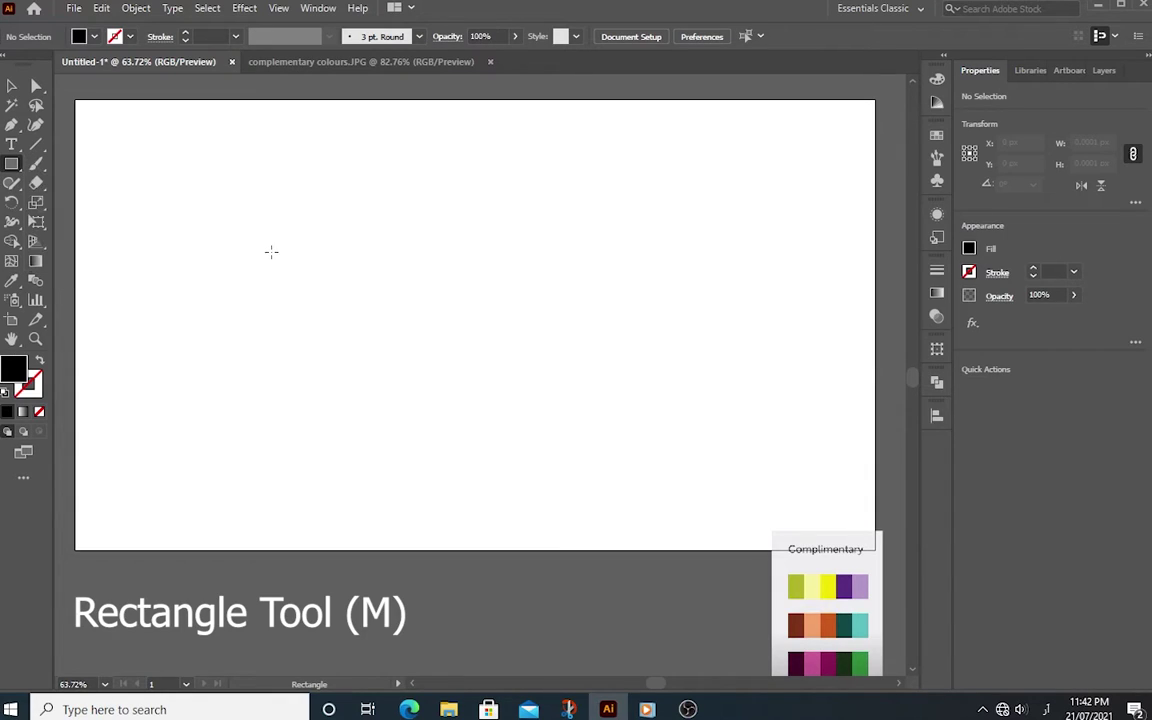
mouse_move(261, 271)
mouse_down()
mouse_move(391, 341)
mouse_move(548, 334)
mouse_up()
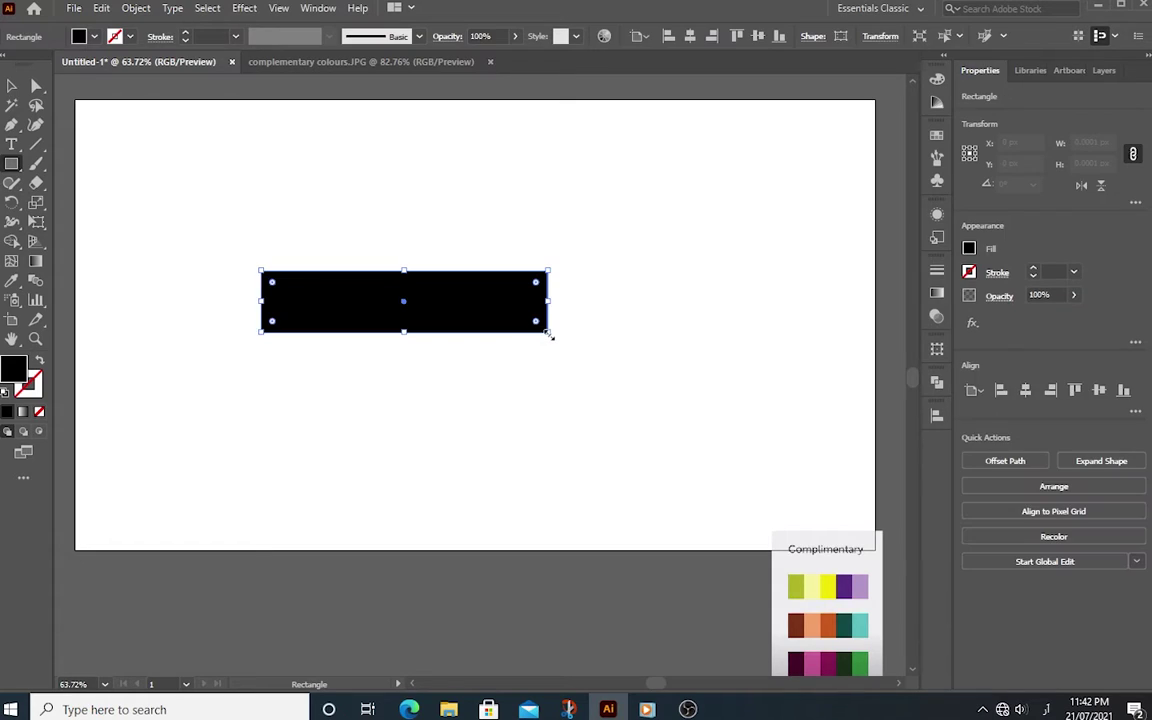
click(9, 88)
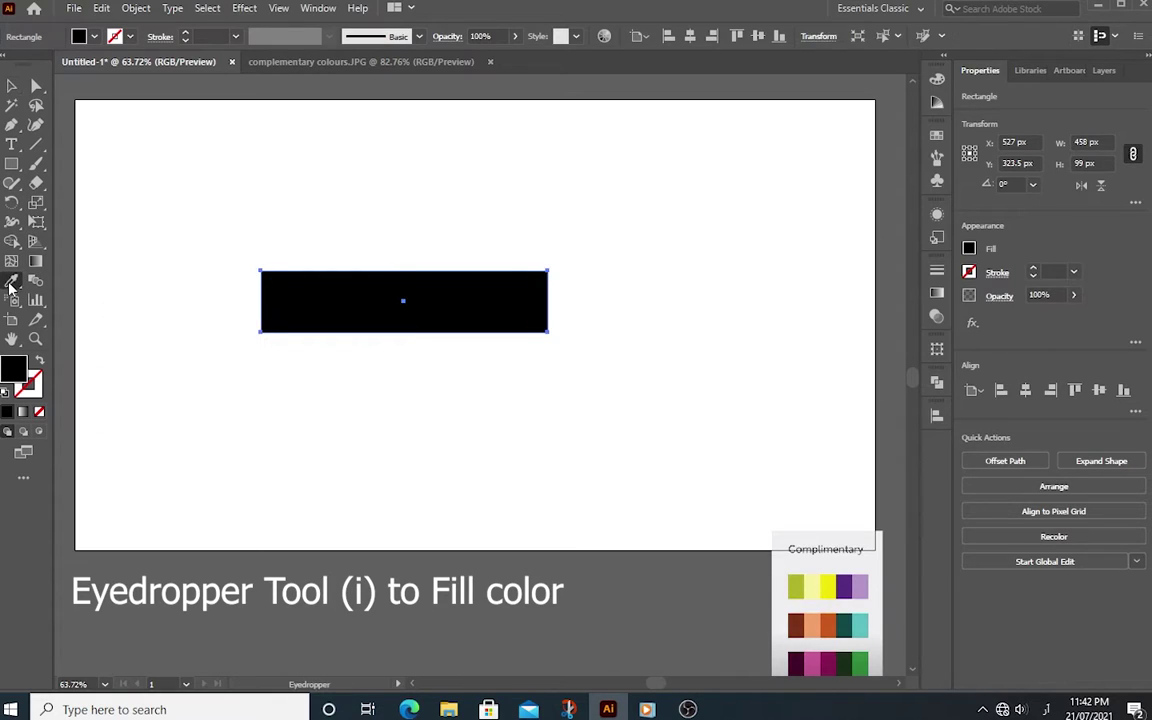
Fill the rectangle with magenta sampled from the complementary swatches, then deselect it
drag(10, 283, 84, 286)
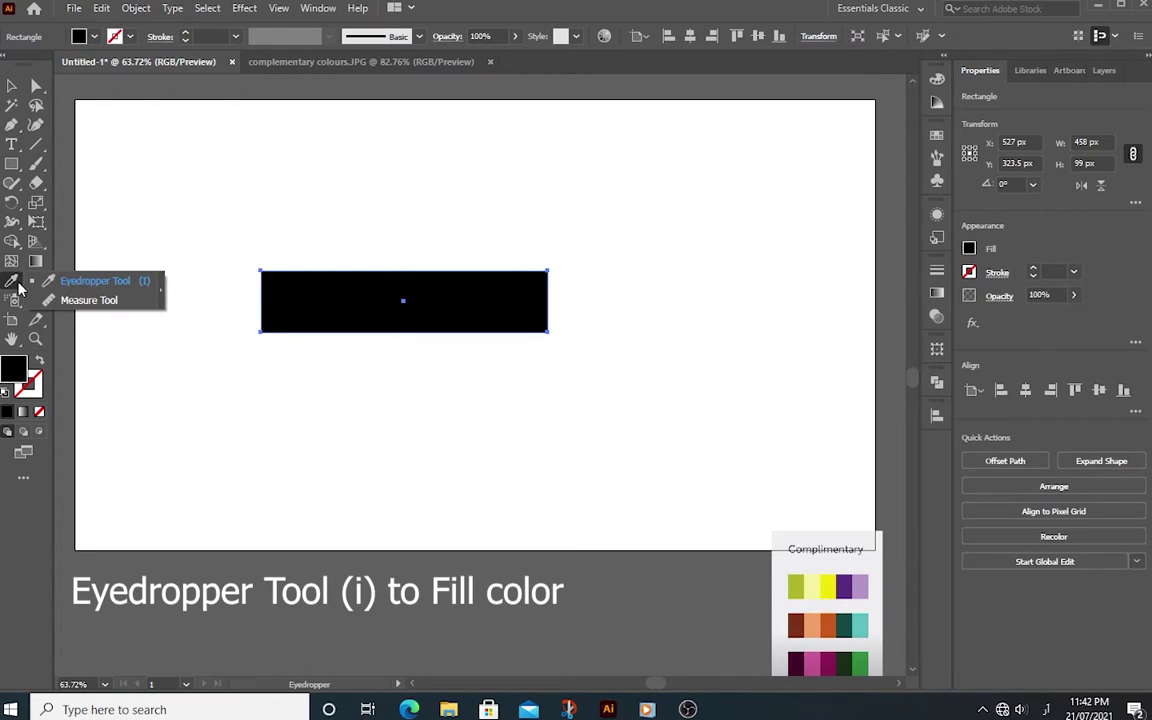
click(80, 285)
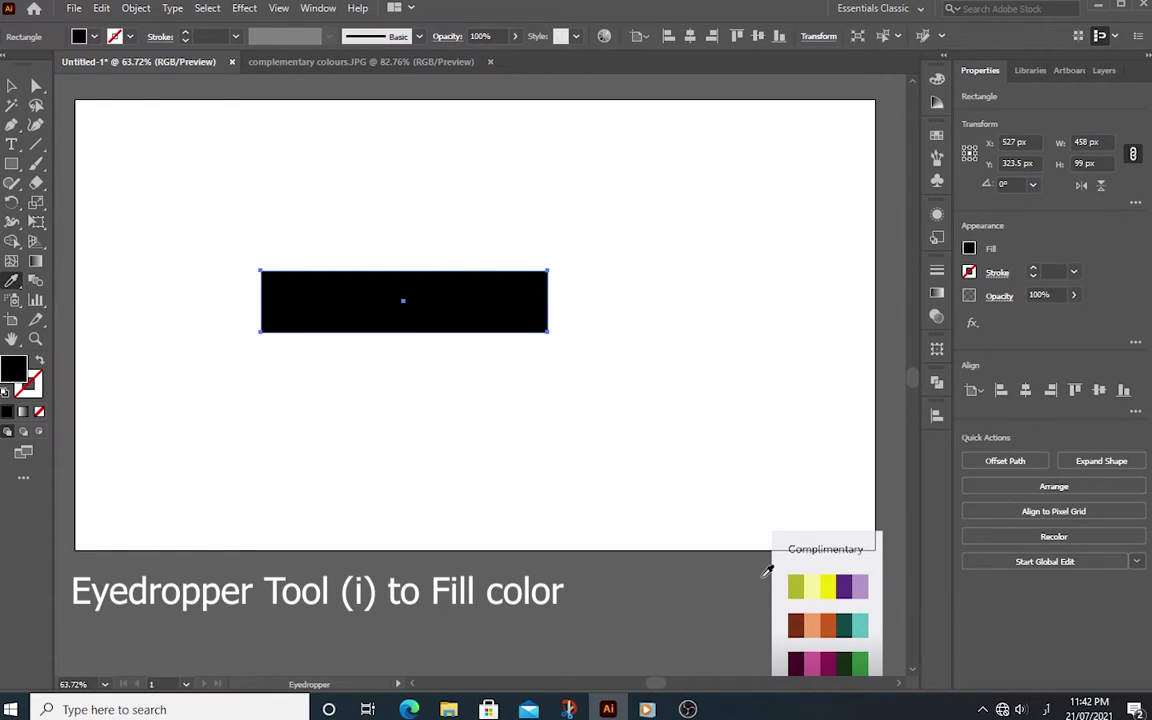
click(812, 662)
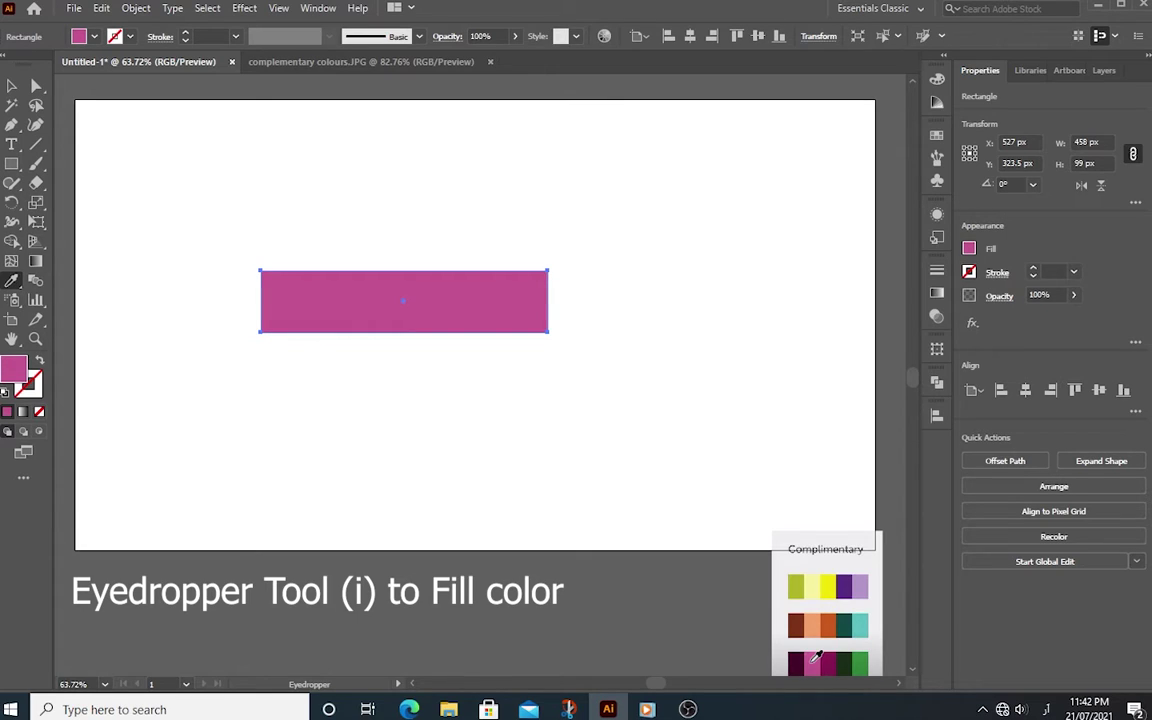
click(12, 87)
click(354, 430)
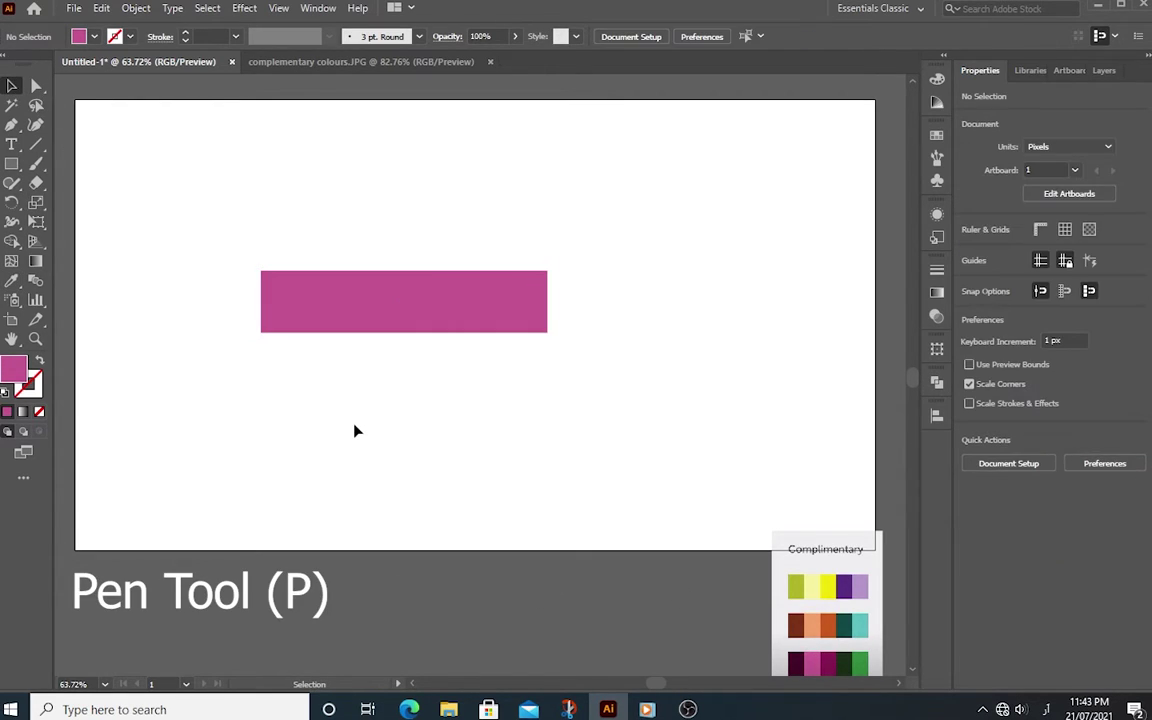
Draw a closed right triangle with the Pen on the rectangle's top-left corner
click(12, 127)
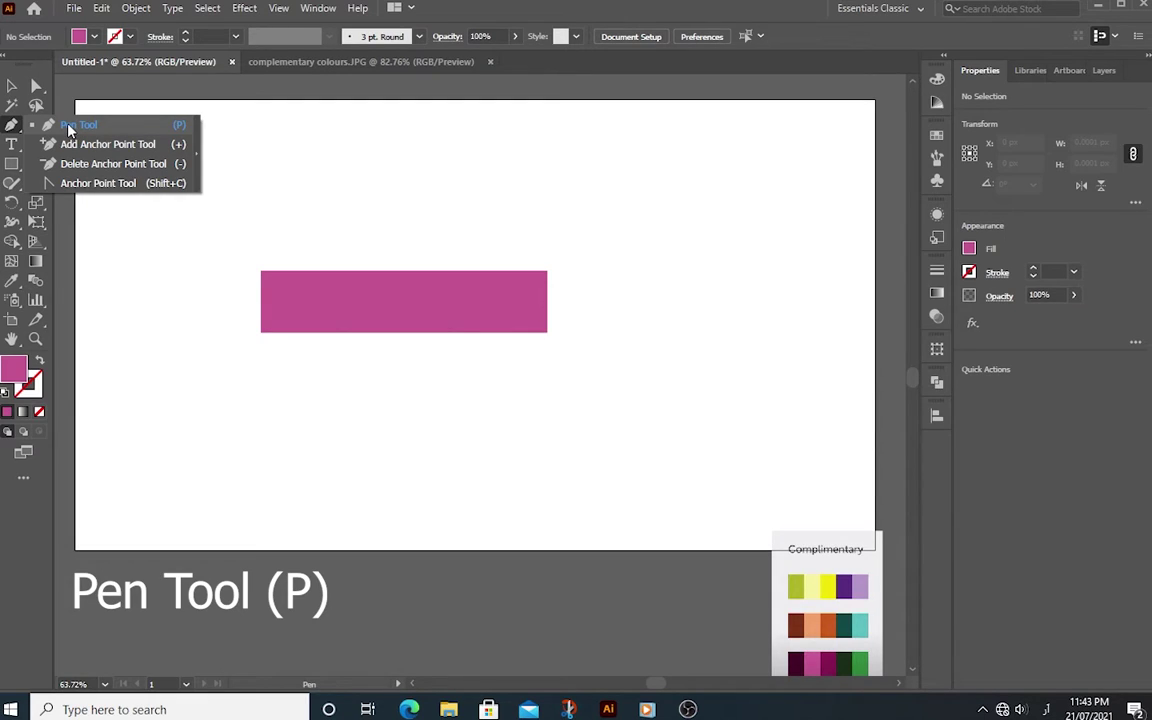
click(68, 128)
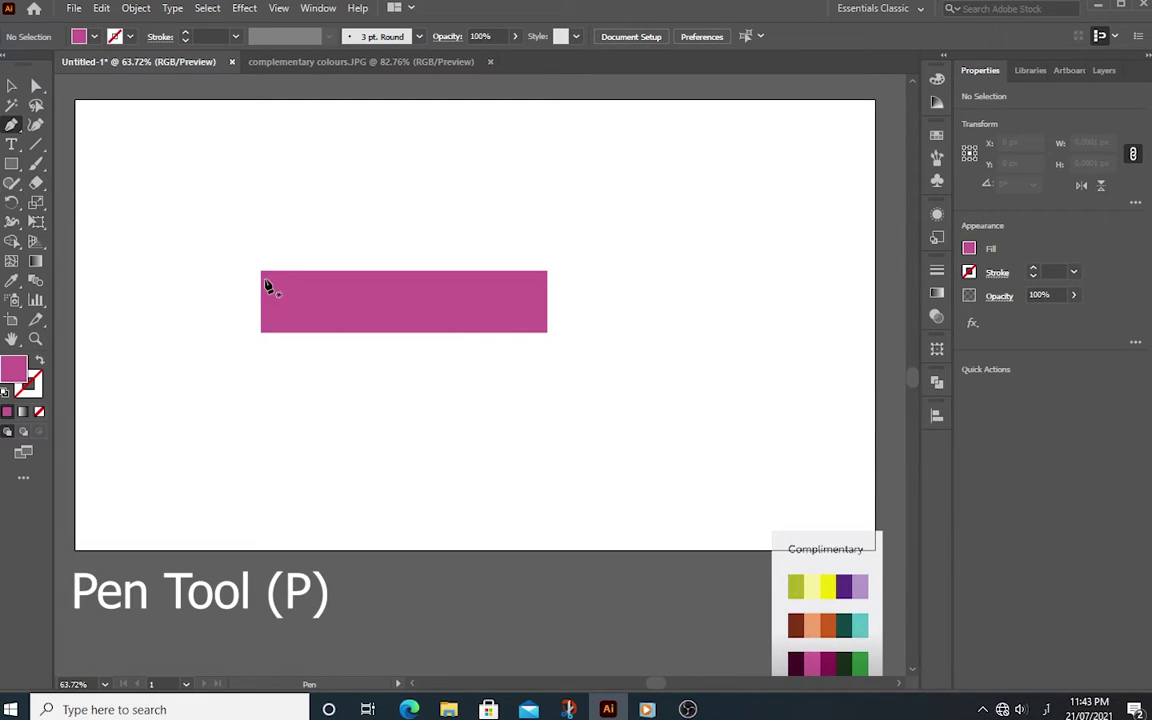
click(260, 271)
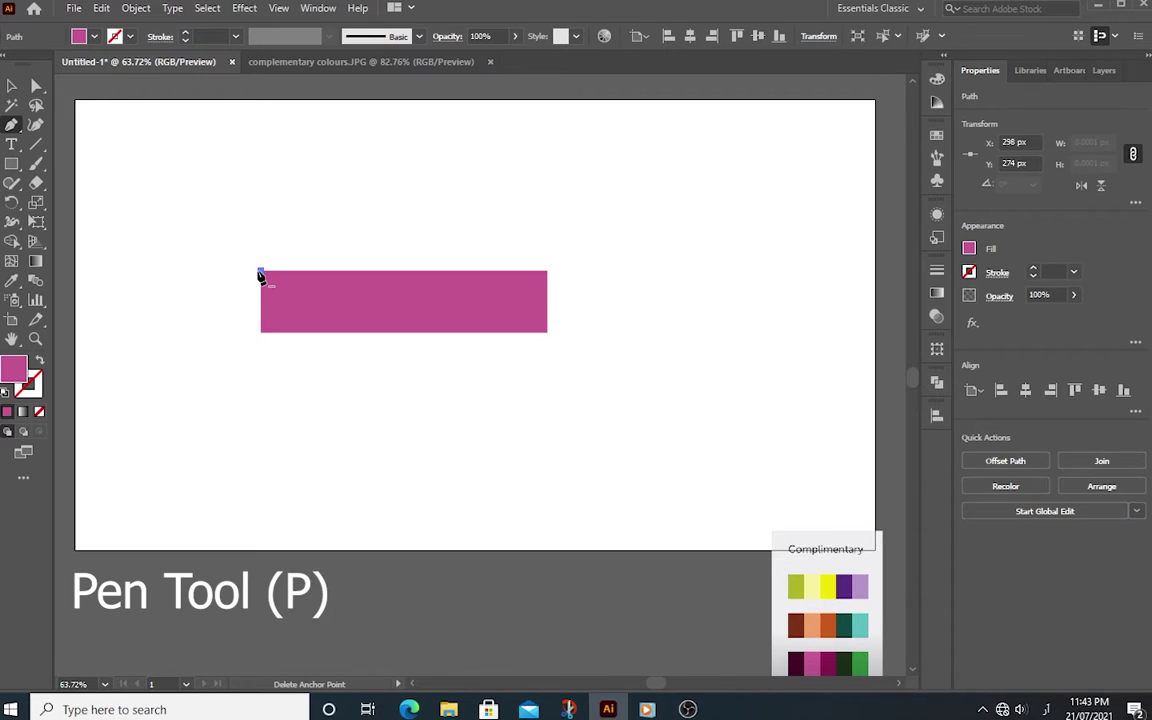
click(332, 220)
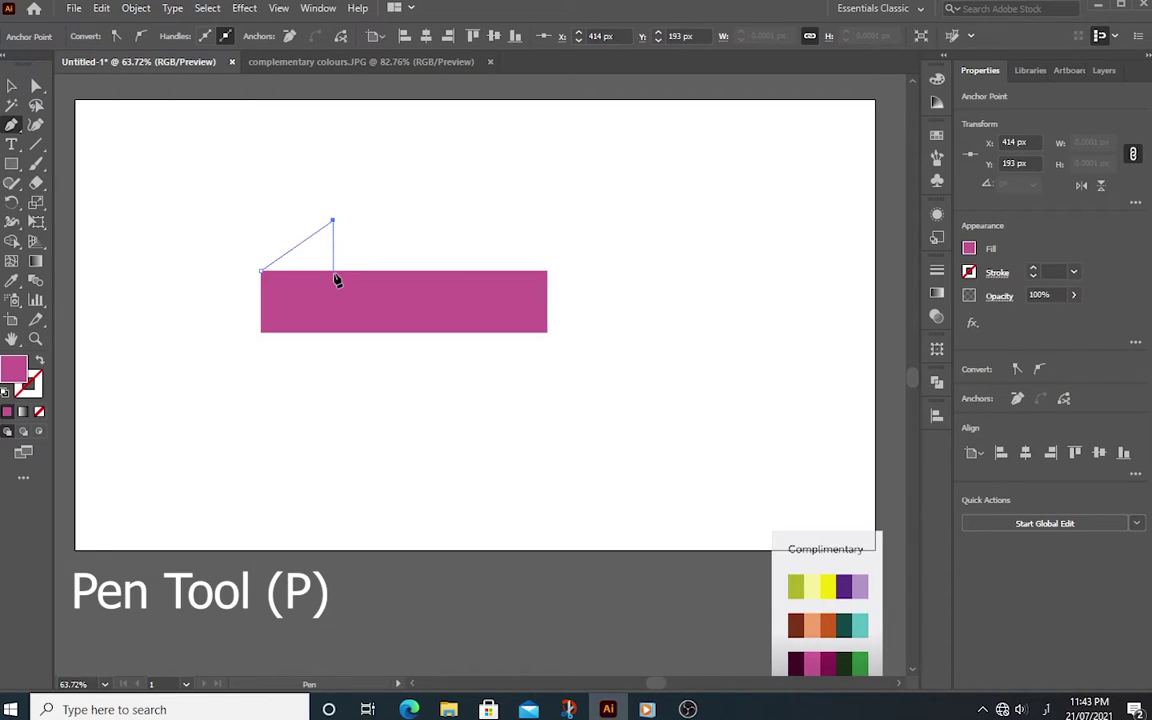
click(333, 271)
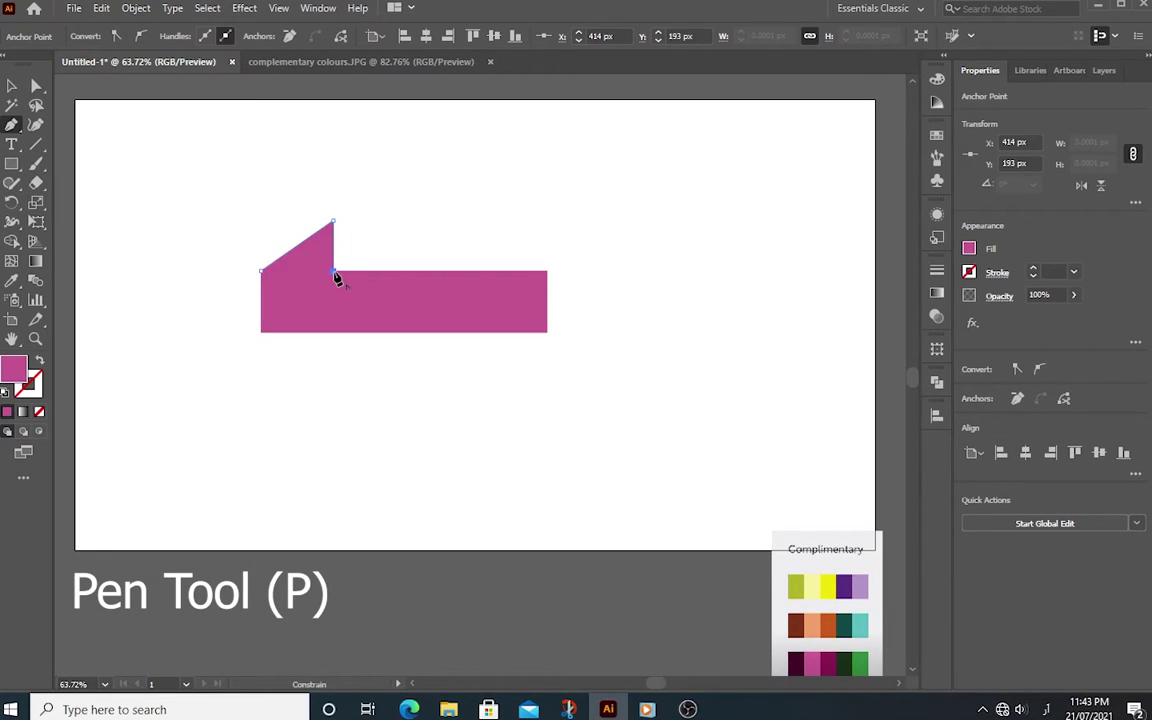
click(261, 271)
Fill the triangle with the darker magenta swatch and deselect it
click(11, 284)
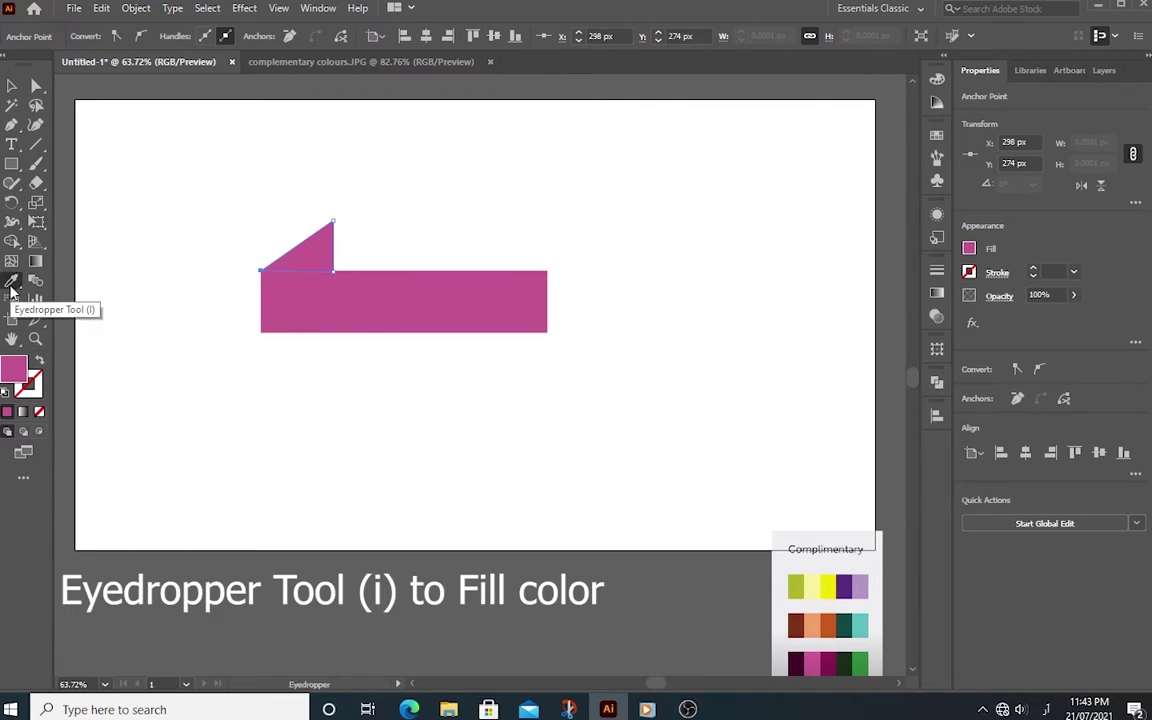
click(827, 662)
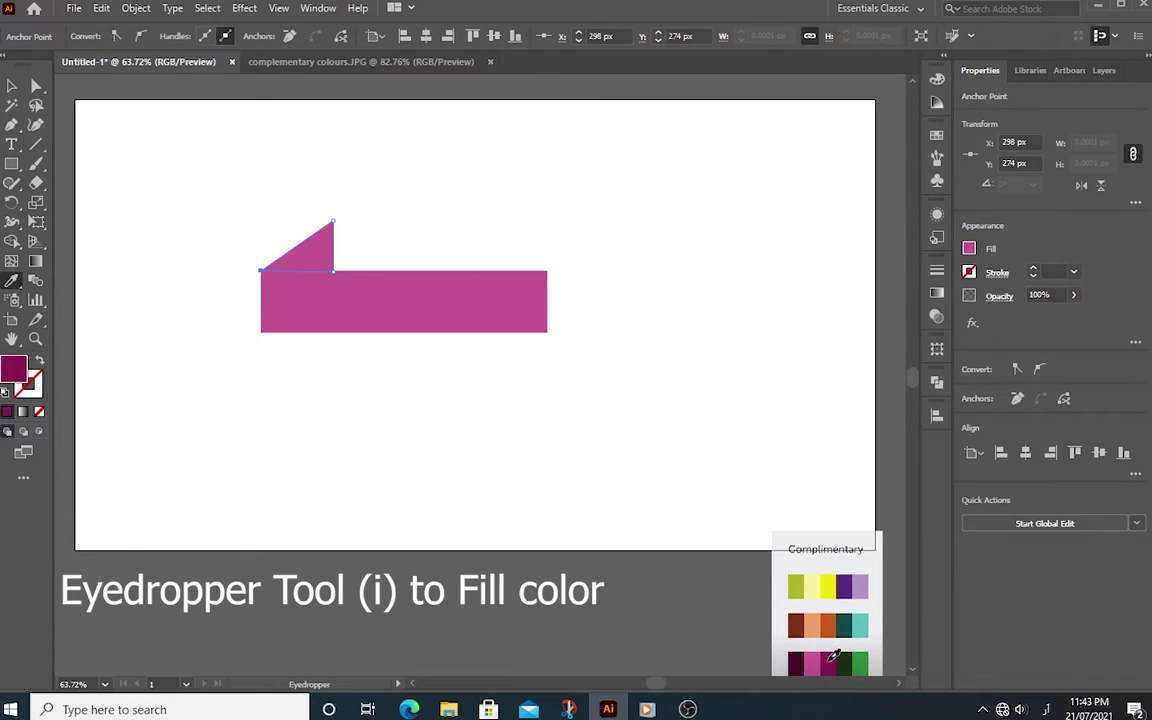
click(11, 86)
click(432, 441)
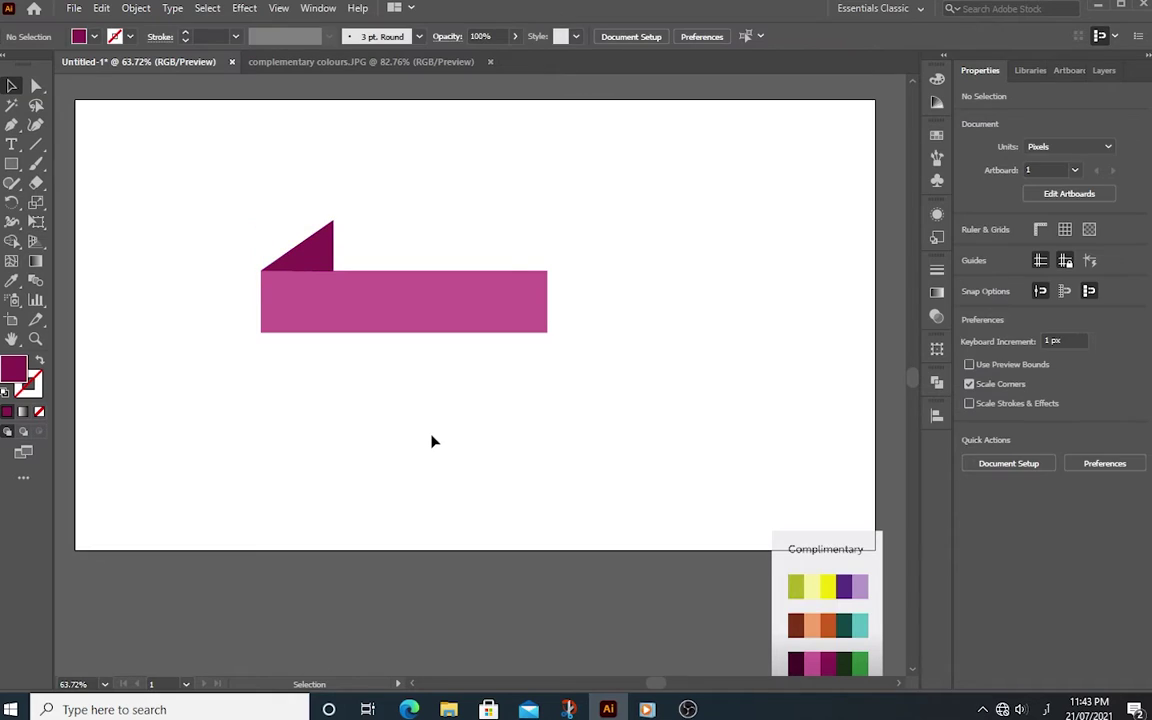
Paste a copy of the magenta bar in front and move it up-left so it meets the fold
click(347, 312)
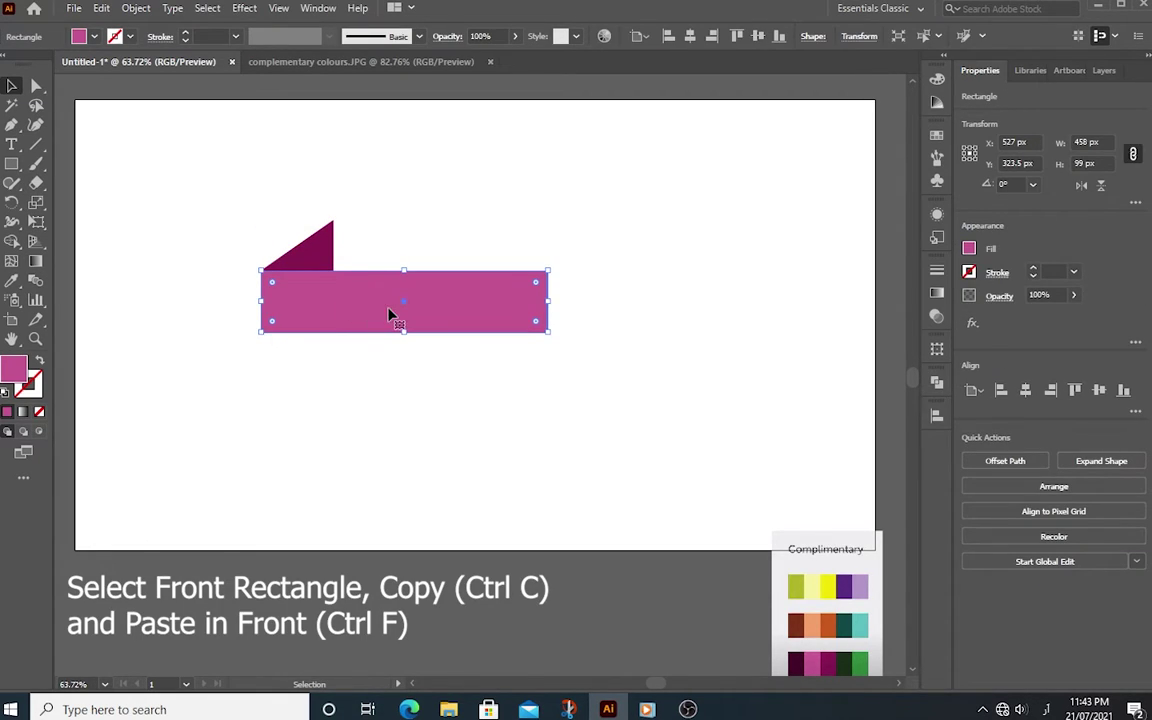
click(102, 10)
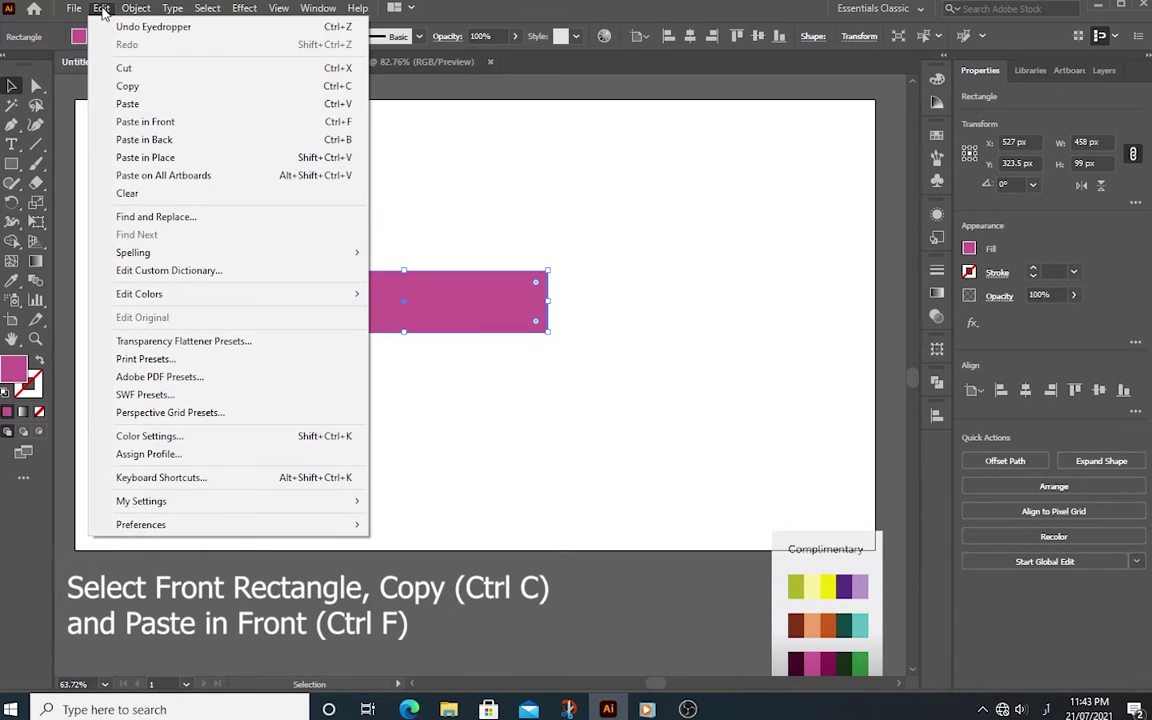
click(128, 87)
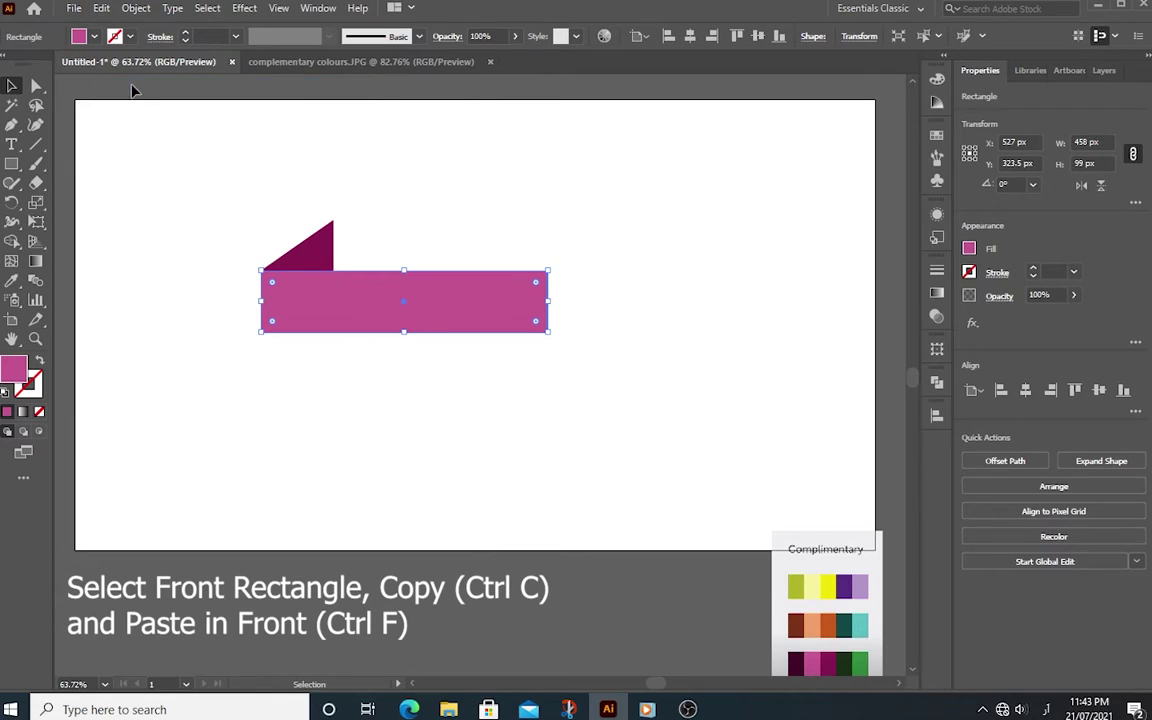
click(101, 9)
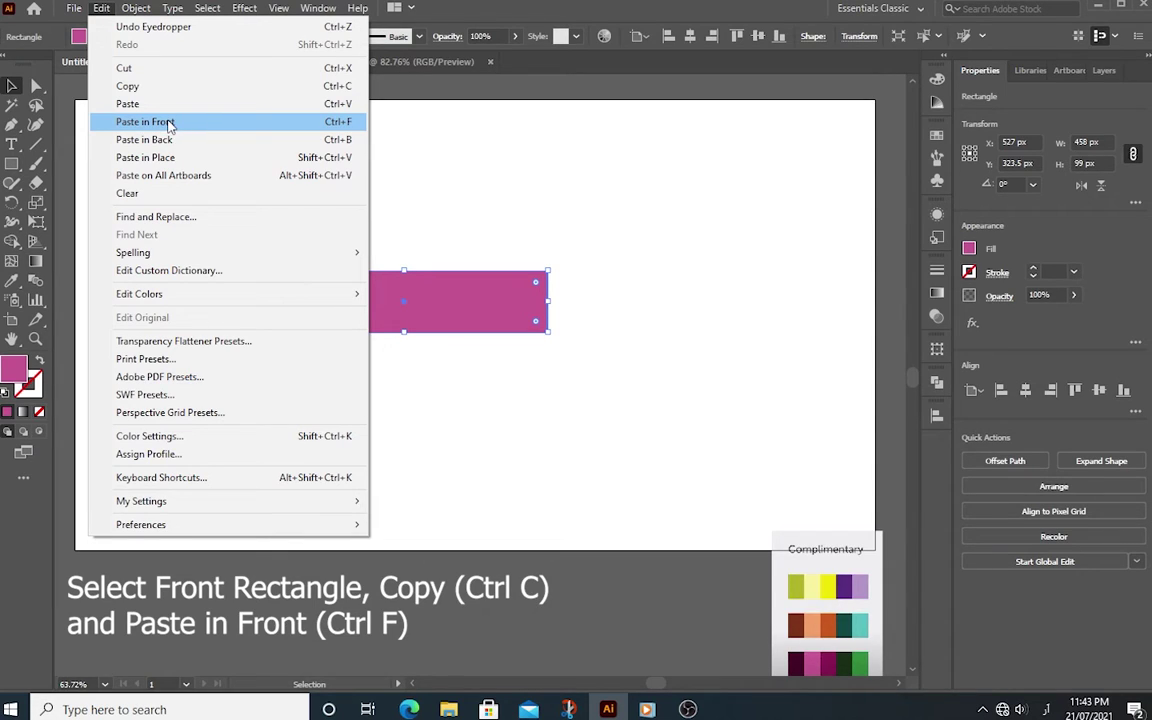
click(155, 120)
drag(368, 213, 565, 225)
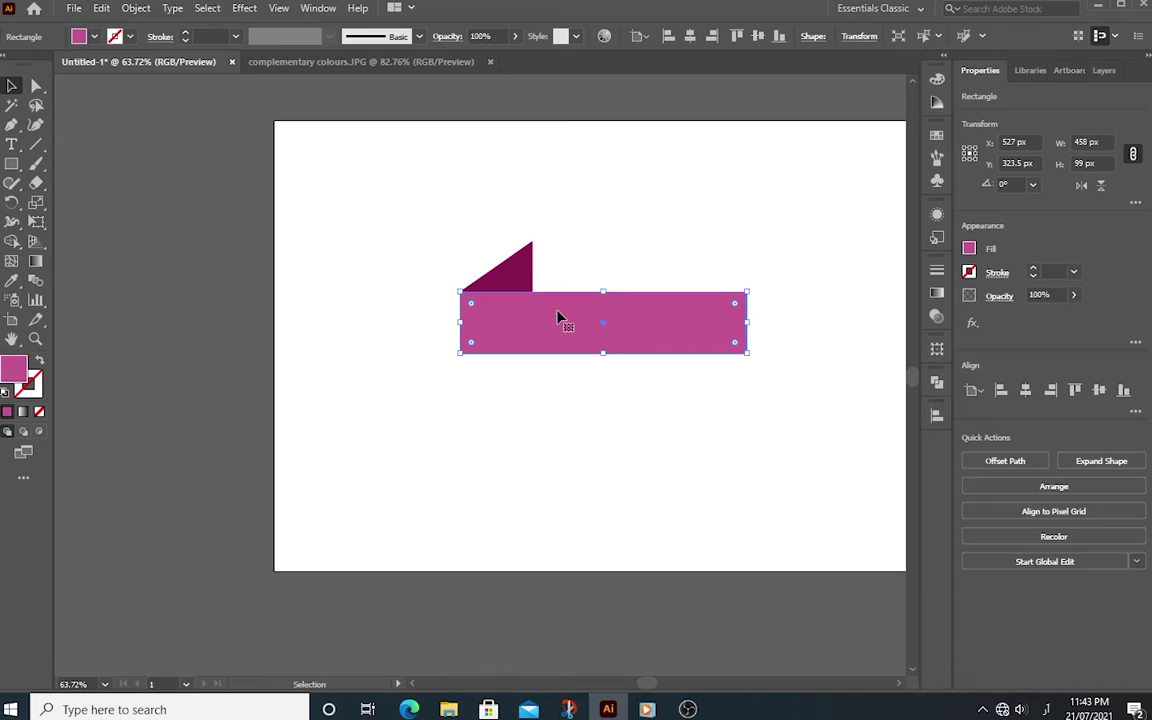
mouse_move(560, 318)
mouse_down()
mouse_move(361, 291)
mouse_move(344, 266)
mouse_up()
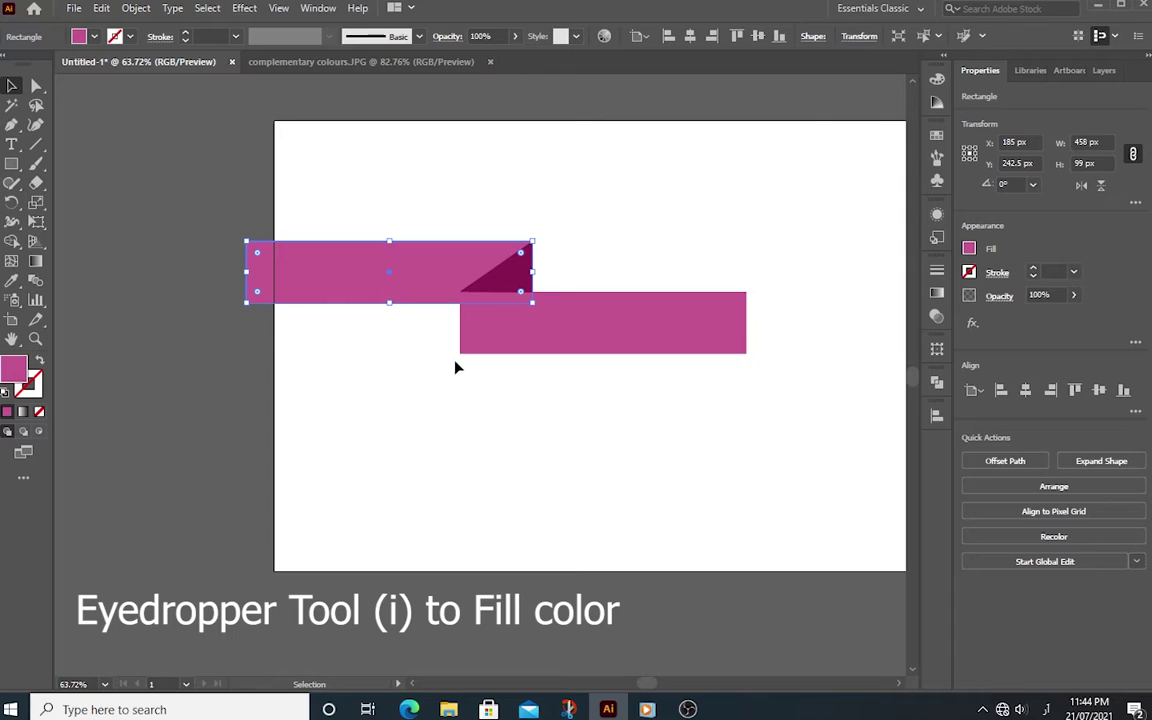
Fill the raised bar copy with the dark plum swatch and deselect it
click(11, 282)
drag(568, 483, 363, 331)
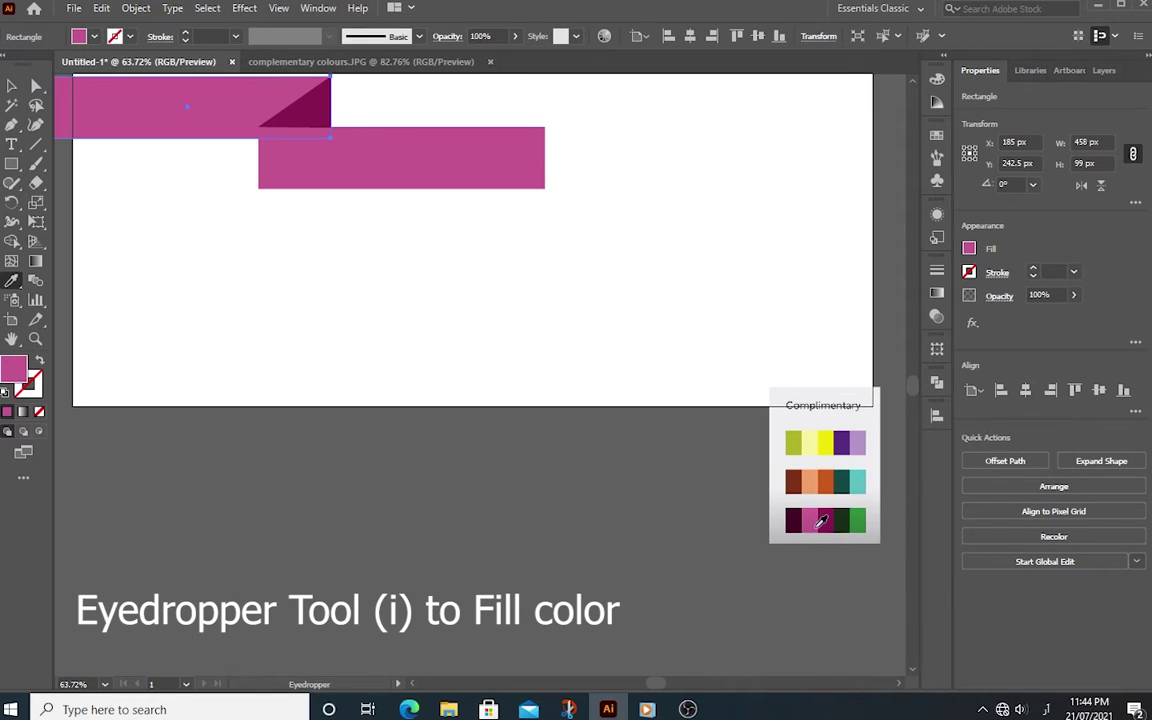
click(790, 522)
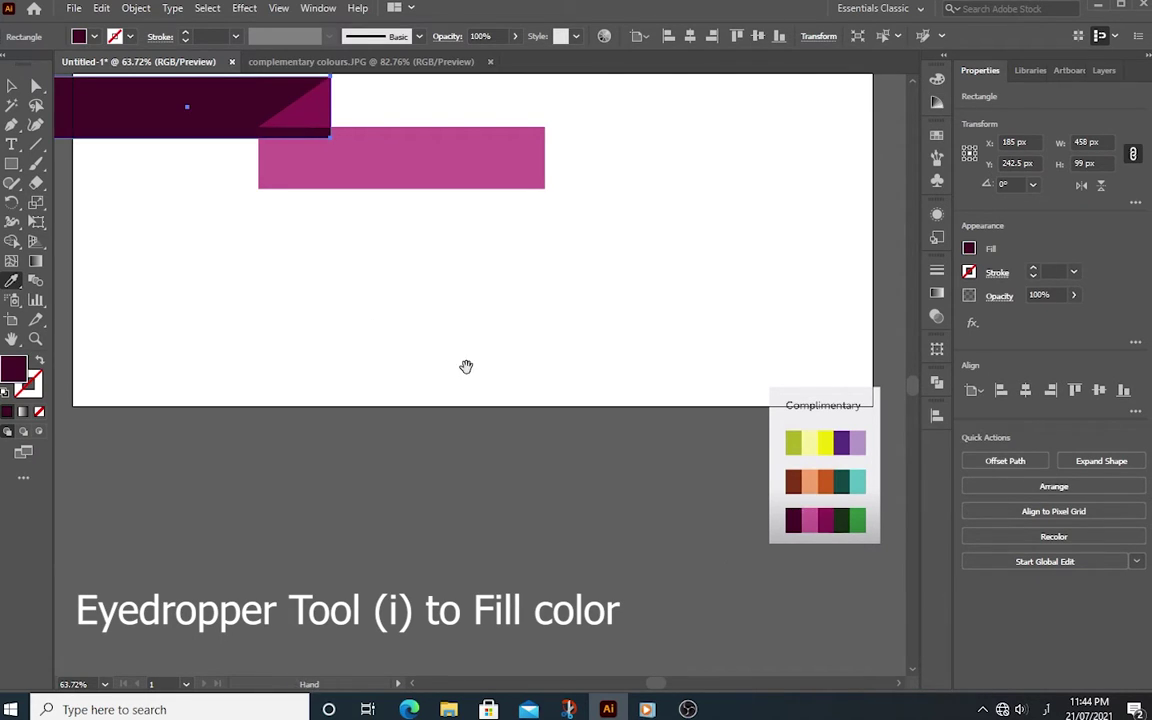
mouse_move(466, 367)
mouse_down()
mouse_move(599, 486)
mouse_move(558, 545)
mouse_up()
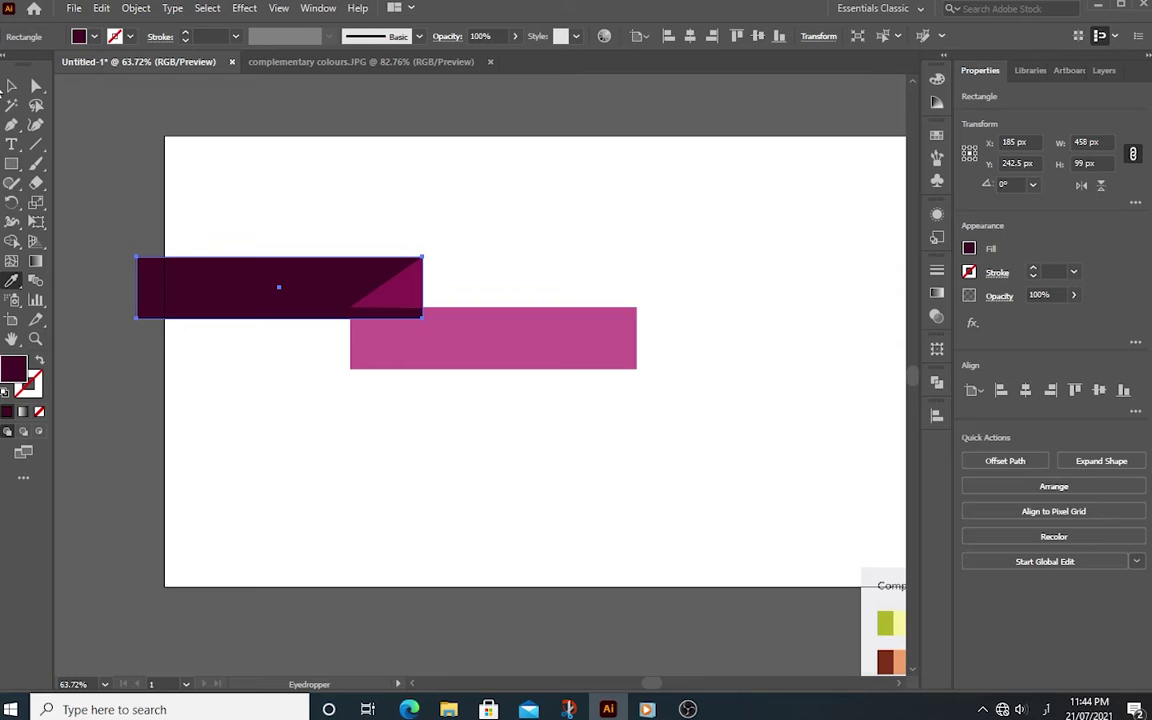
click(11, 86)
click(423, 484)
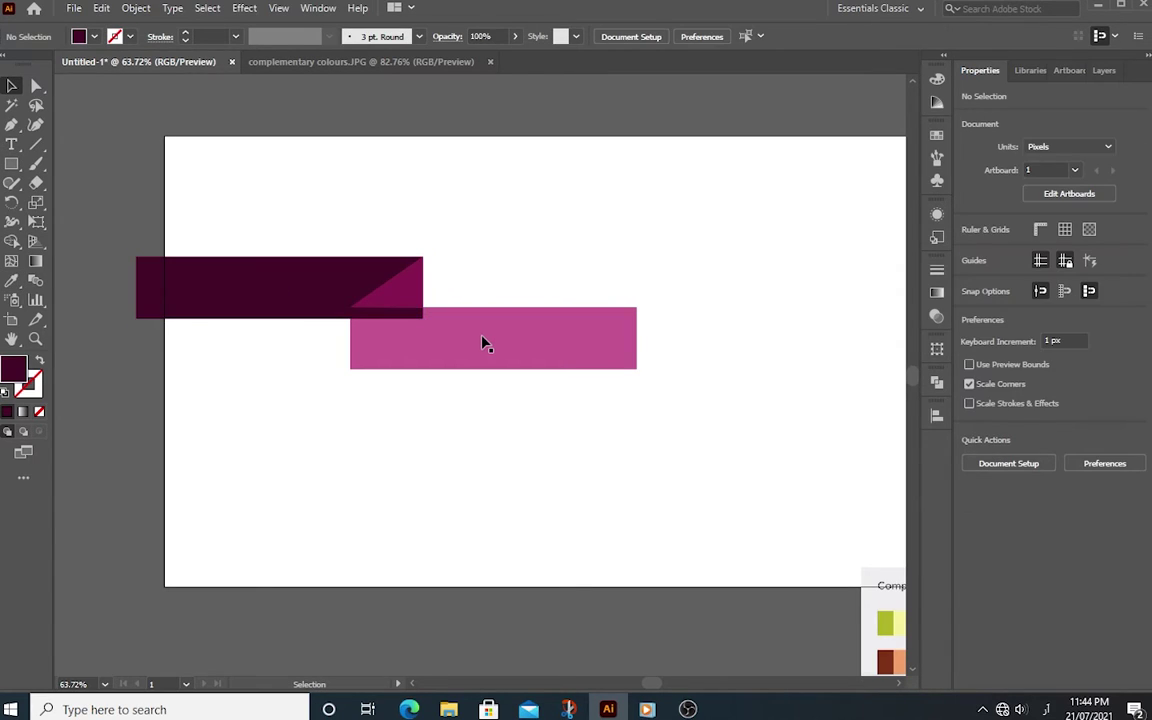
click(483, 342)
Use Arrange > Bring to Front on the magenta bar and fold triangle, placing them over the plum tail
right_click(483, 342)
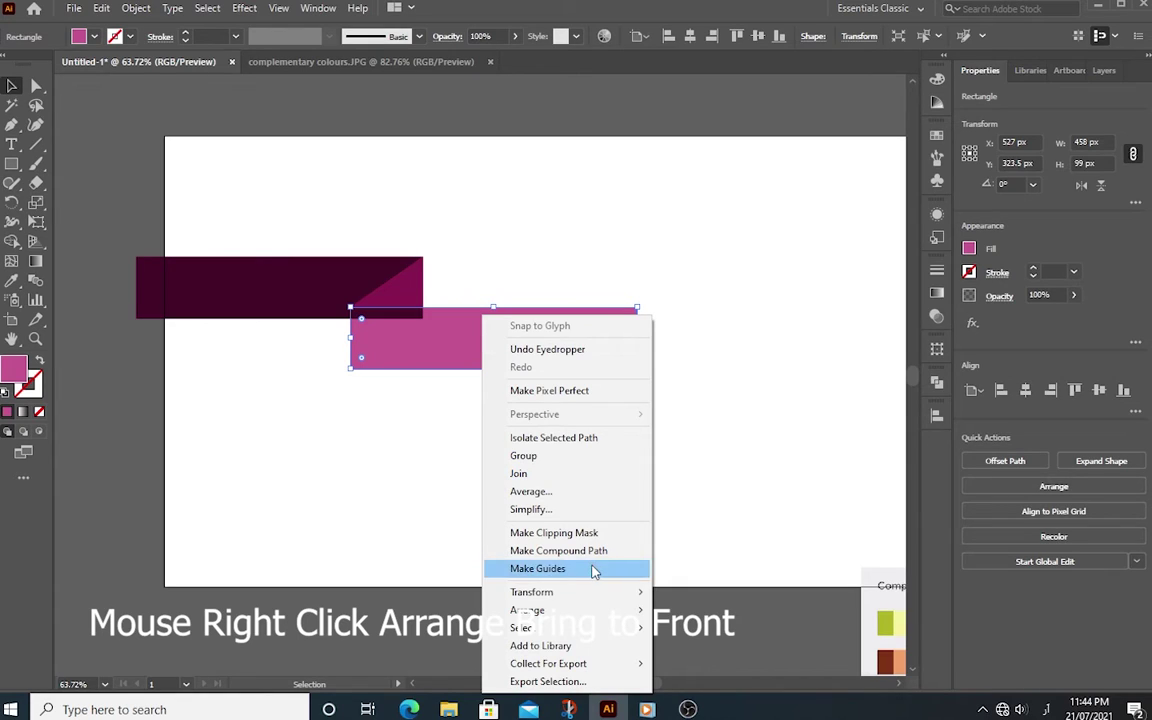
mouse_move(527, 610)
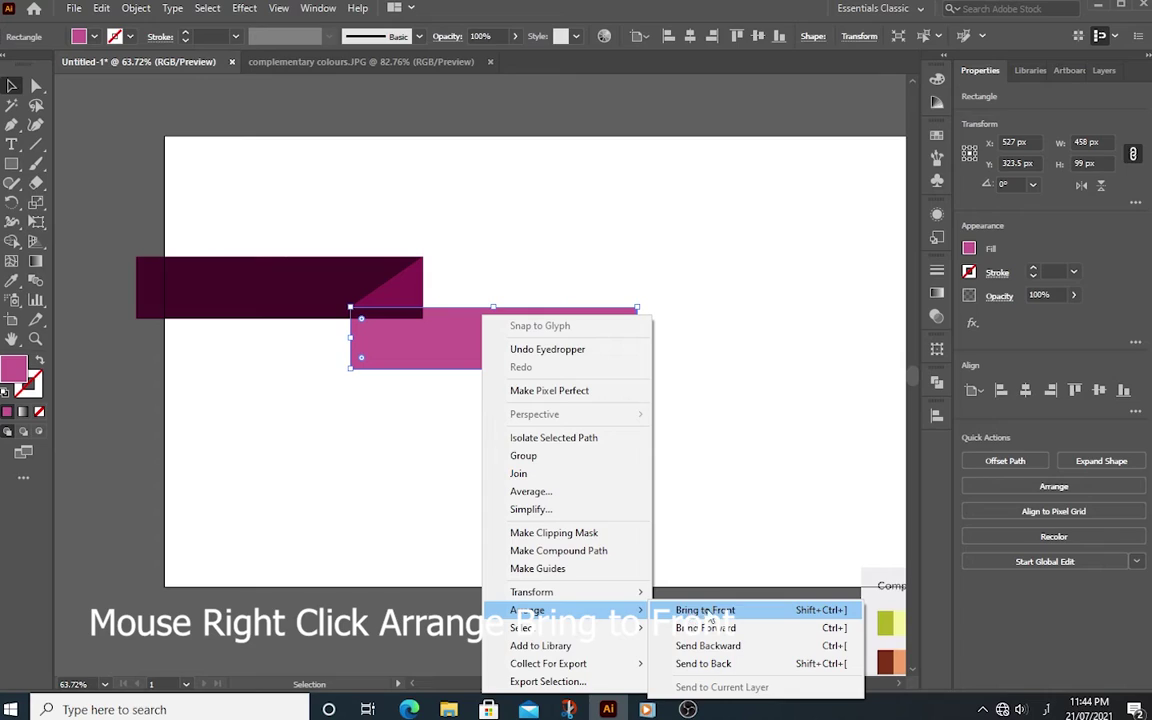
click(718, 619)
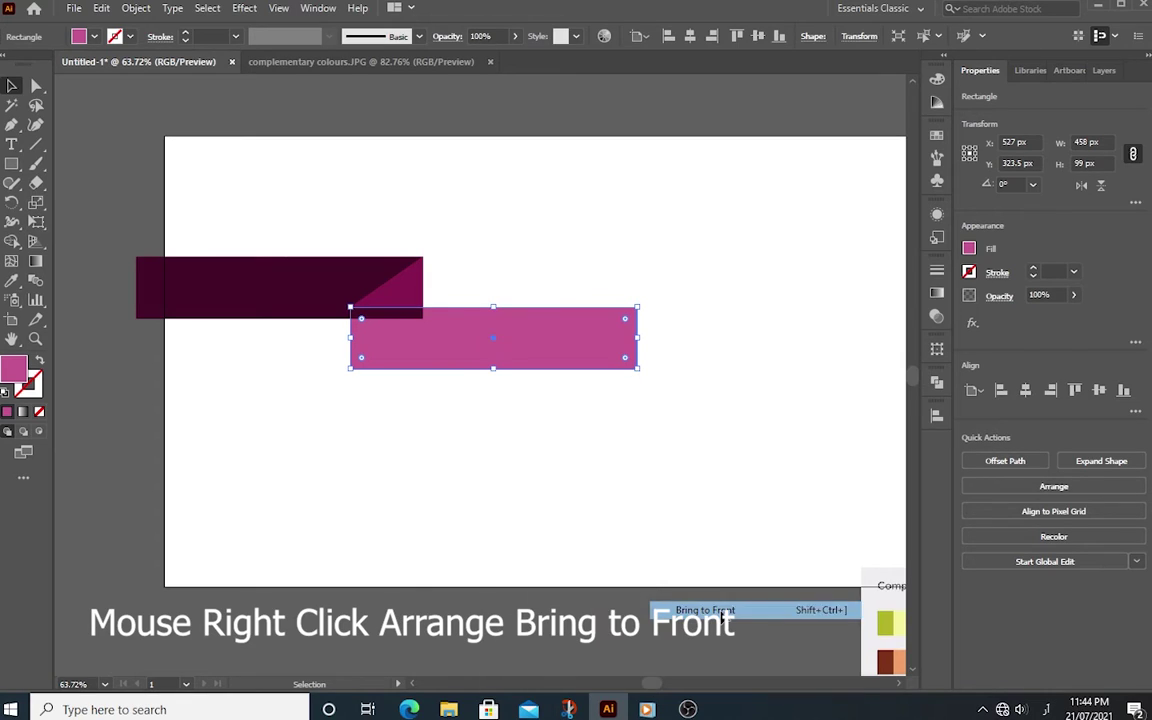
click(242, 203)
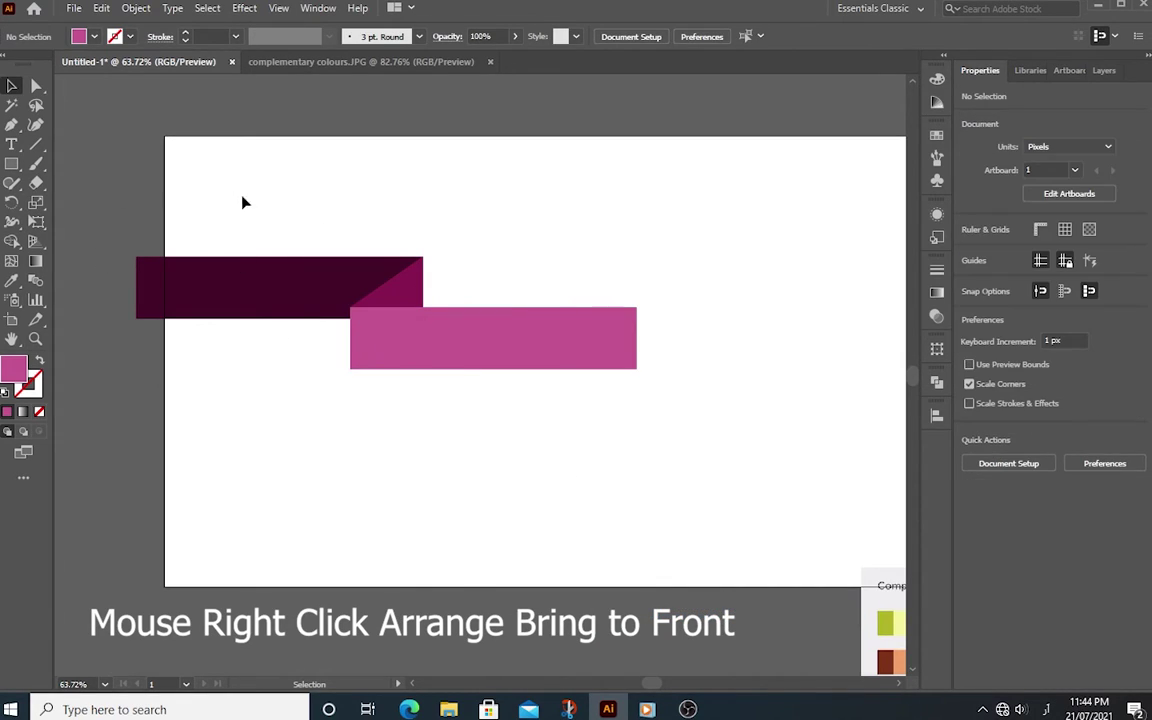
click(388, 296)
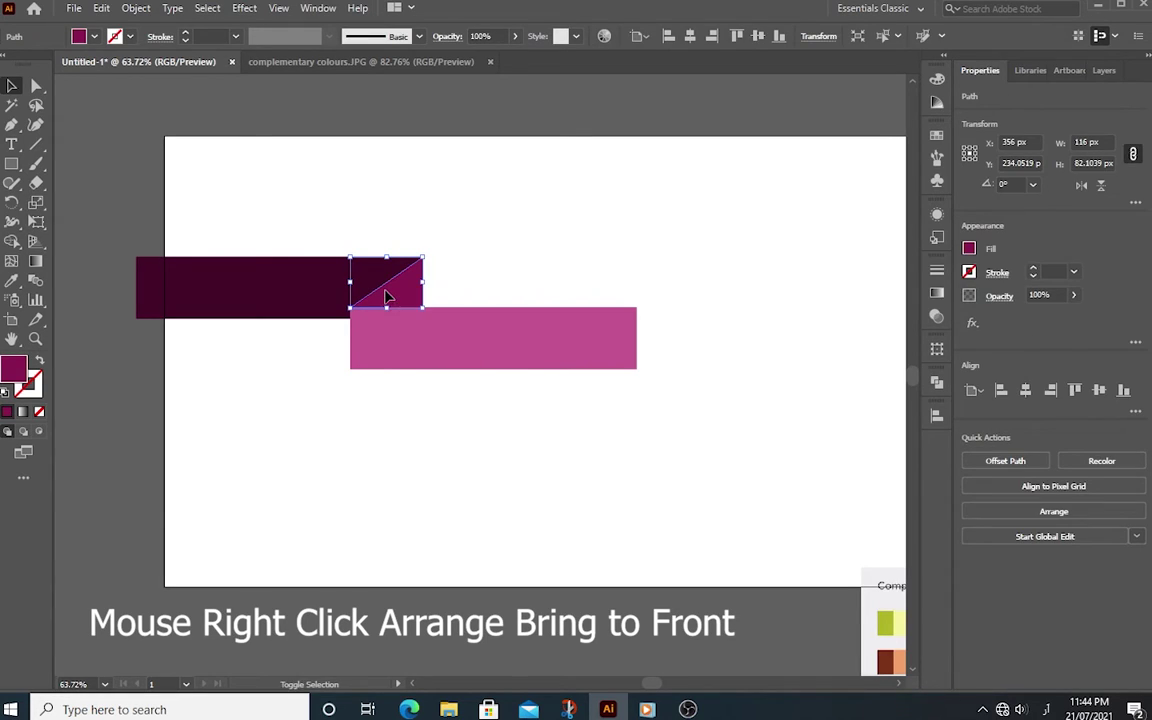
shift+click(436, 340)
right_click(436, 340)
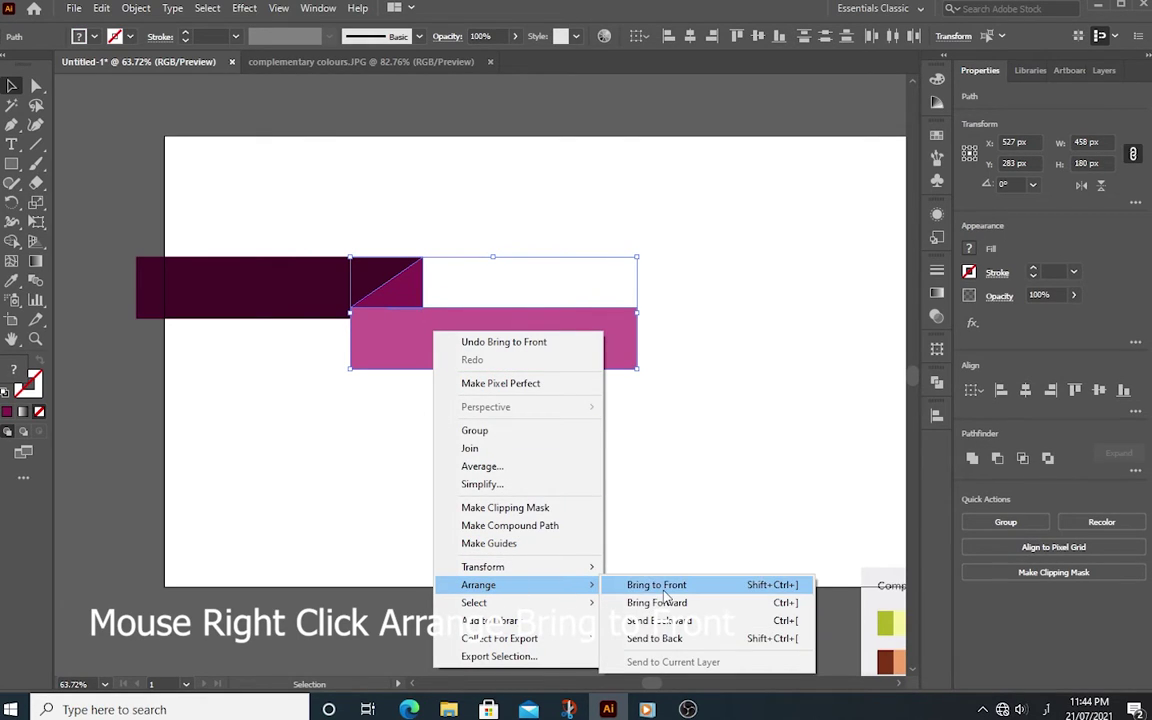
mouse_move(478, 585)
click(666, 586)
click(489, 452)
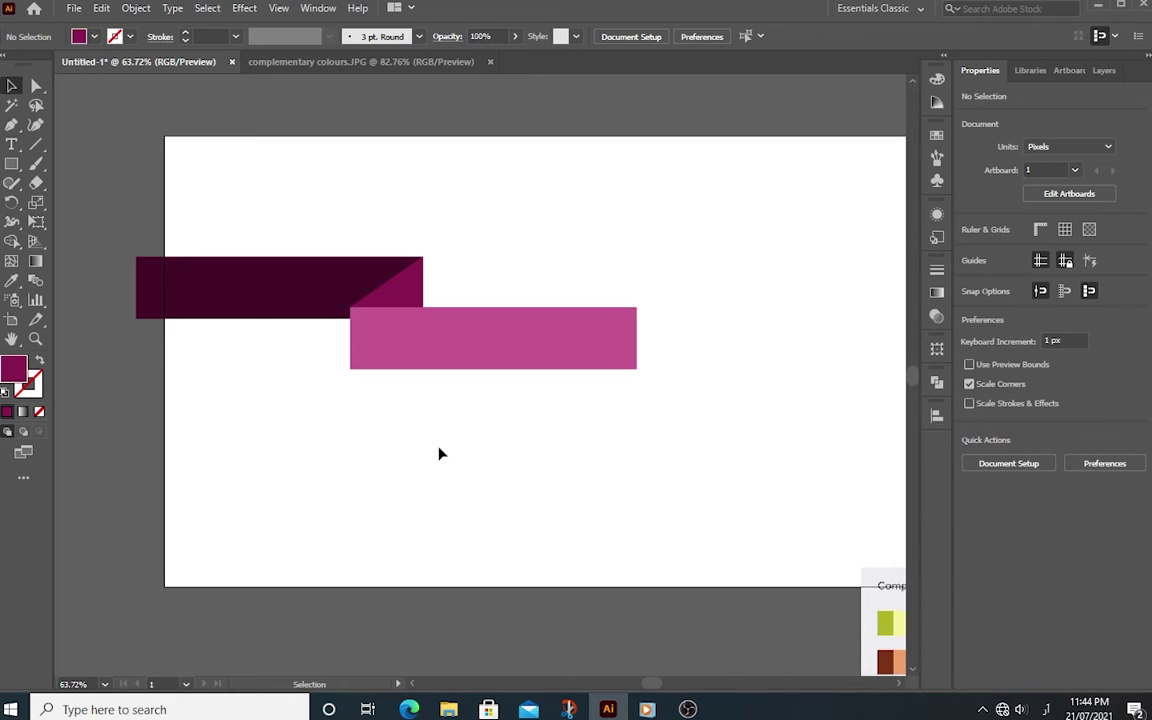
click(172, 305)
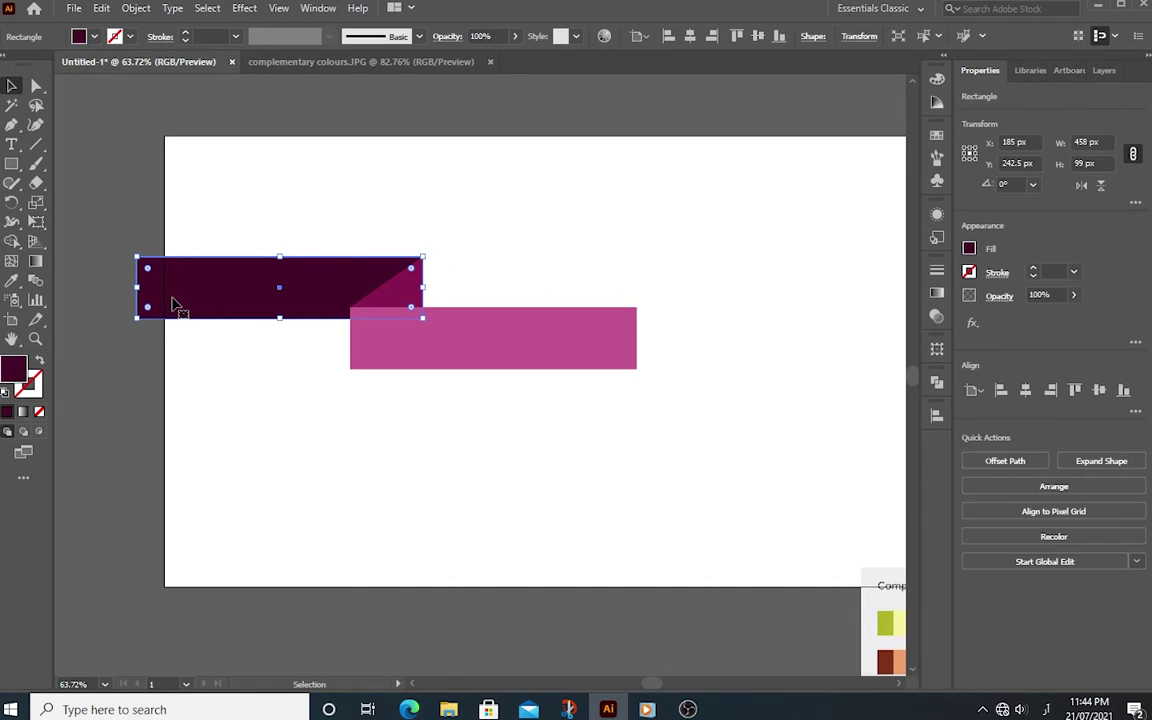
Add an anchor point midway along the dark plum tail's left edge
click(11, 125)
drag(11, 125, 107, 187)
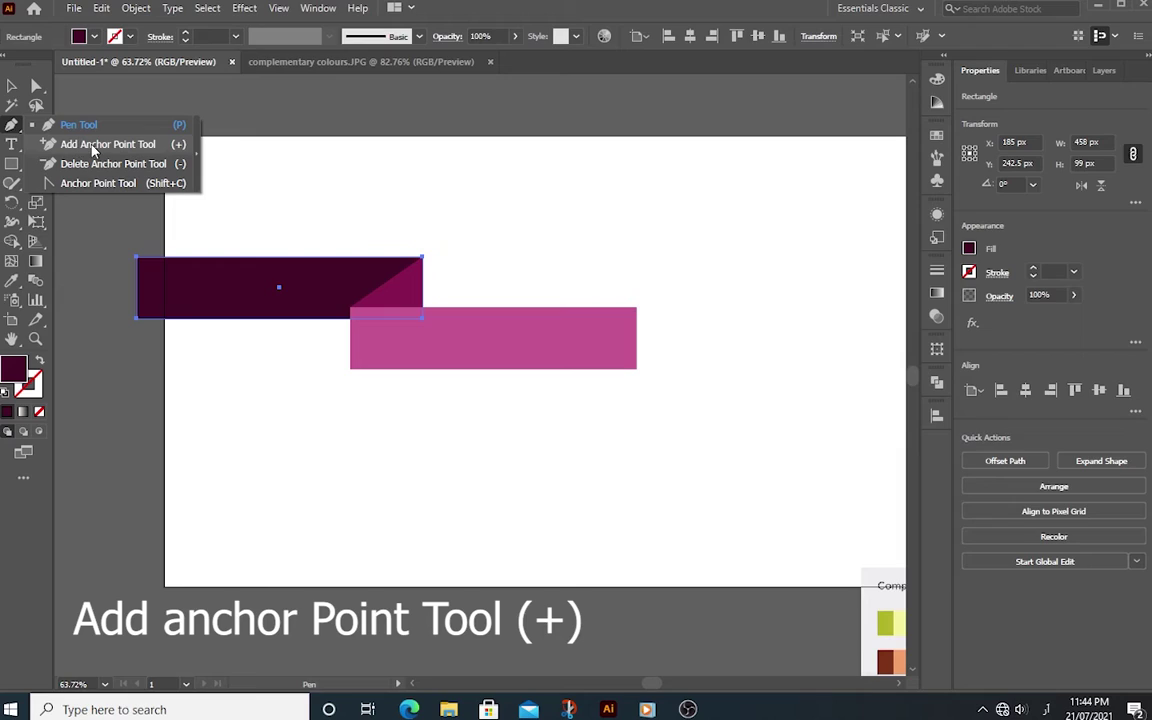
click(80, 146)
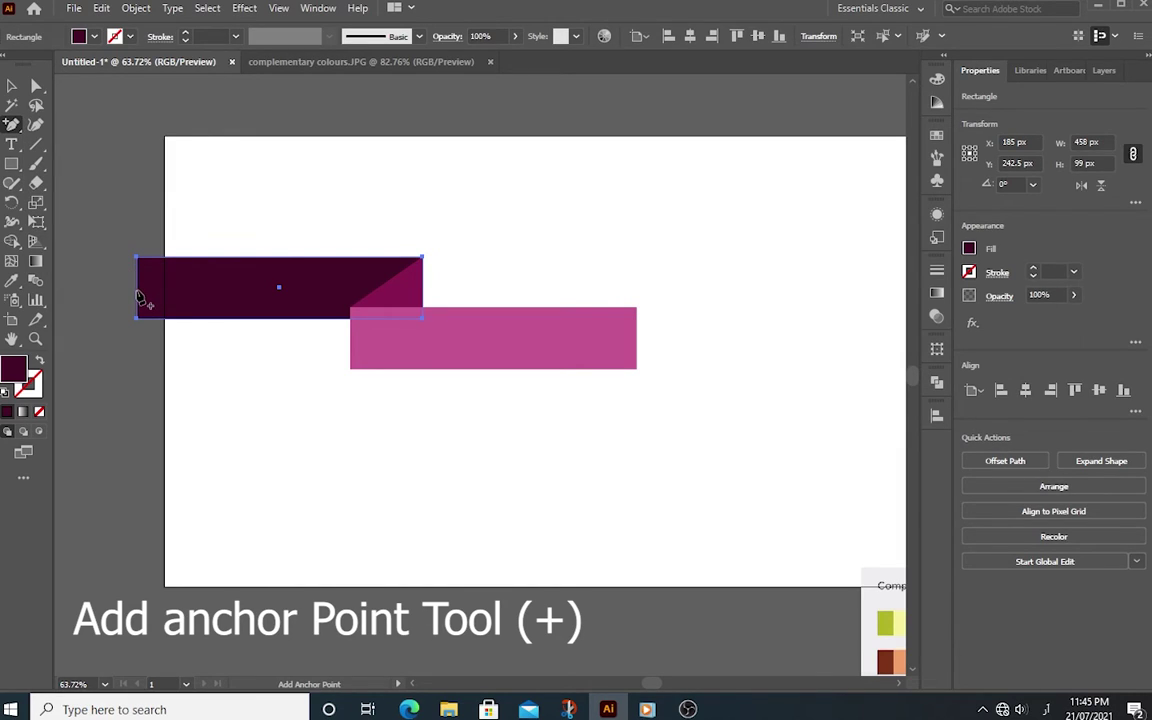
click(138, 290)
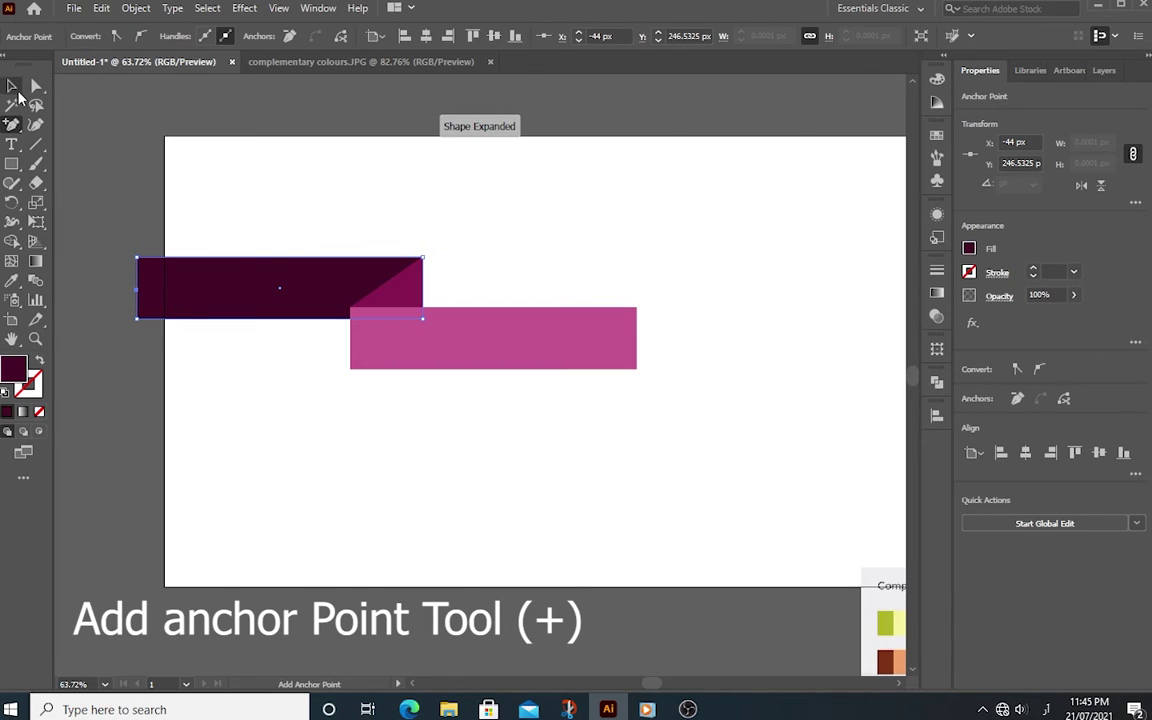
Drag the new left-edge point straight inward to form the notch
drag(35, 88, 103, 92)
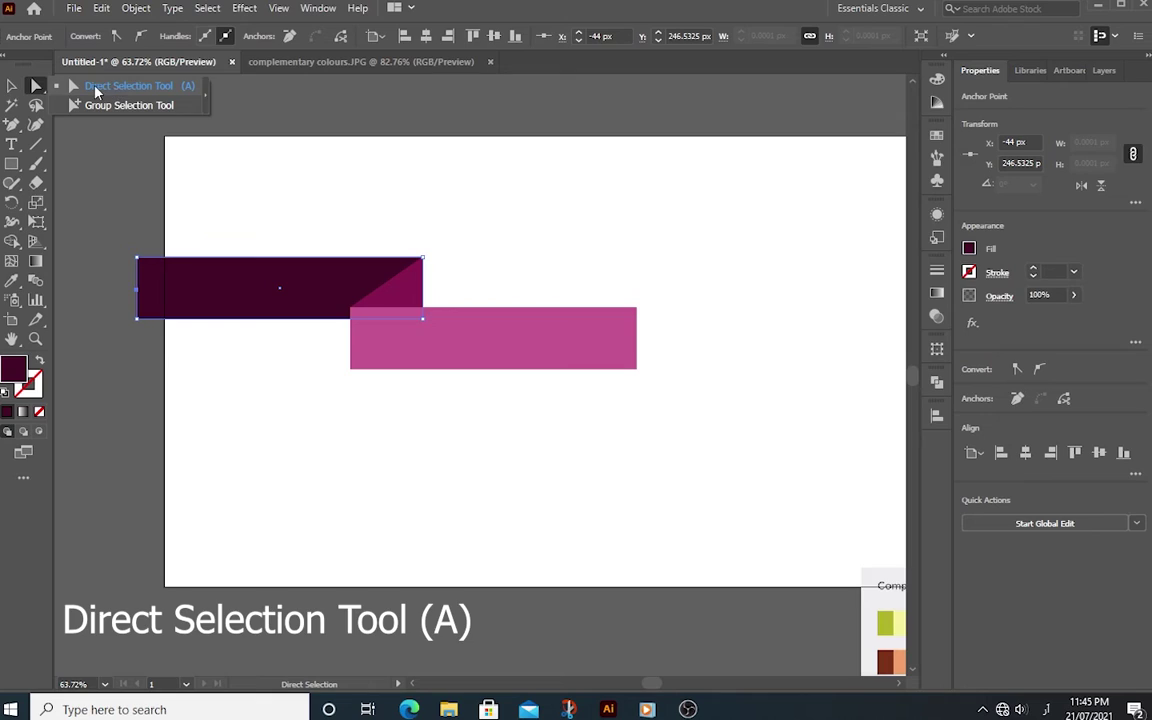
click(101, 90)
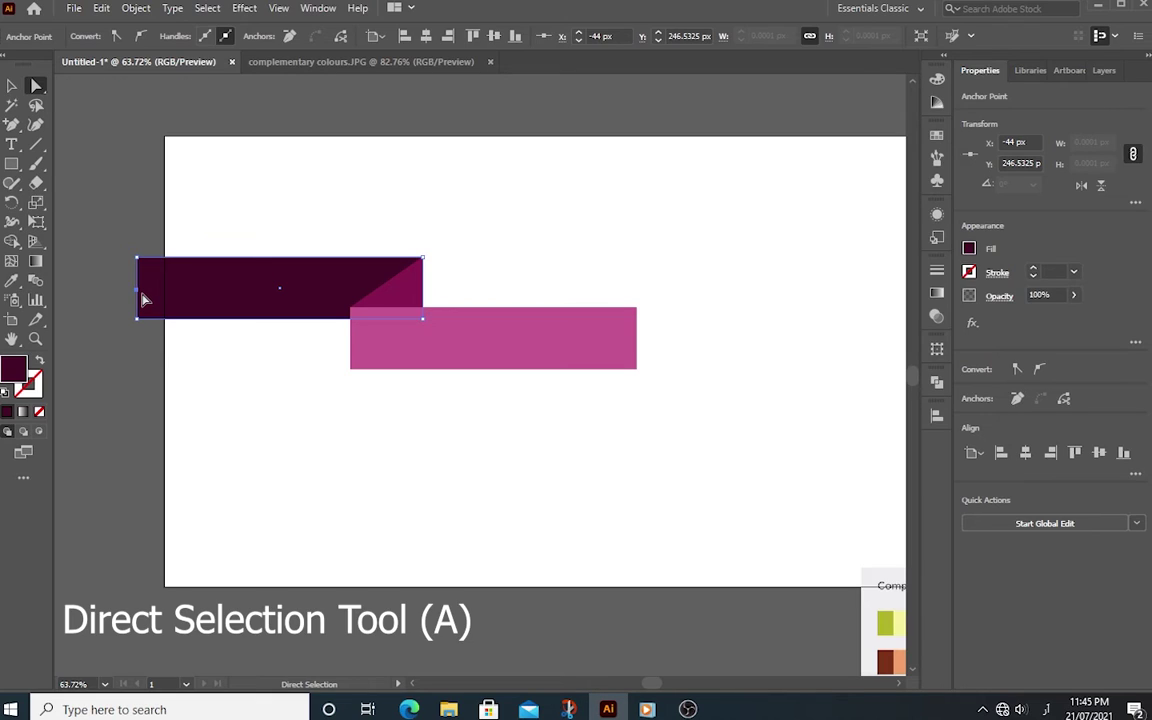
drag(139, 291, 300, 294)
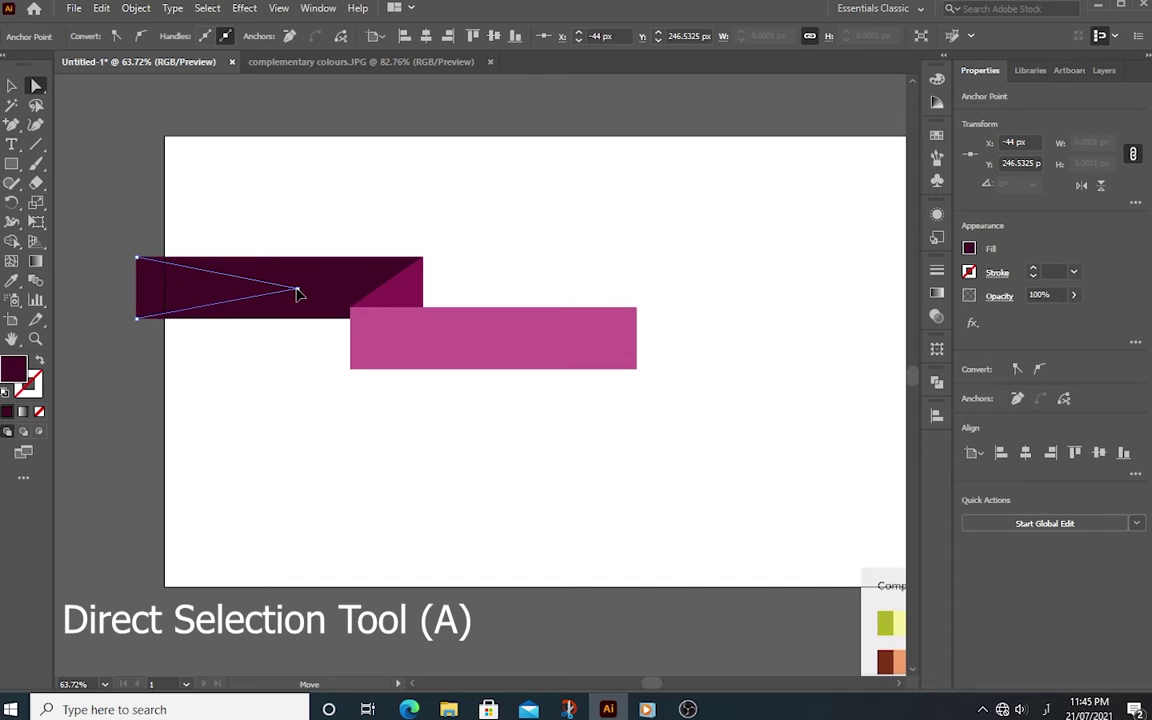
key(shift)
drag(297, 293, 300, 292)
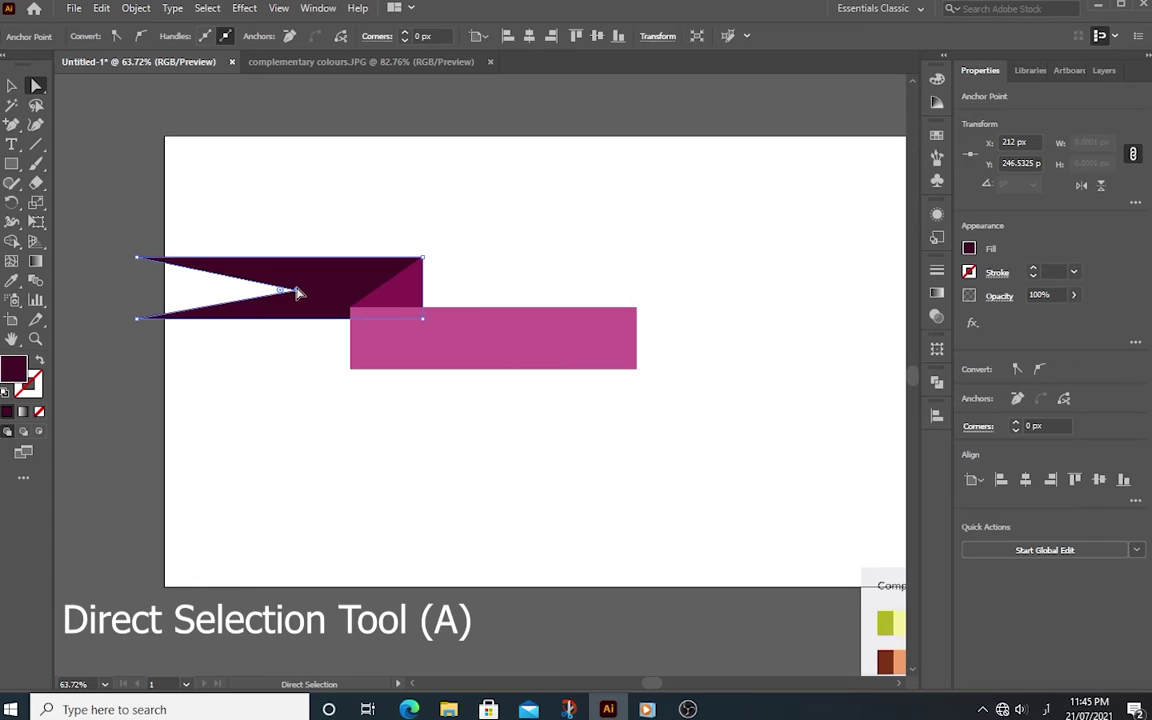
Slide the tail's top-left and bottom-left corner points rightward to shape the swallowtail
click(145, 261)
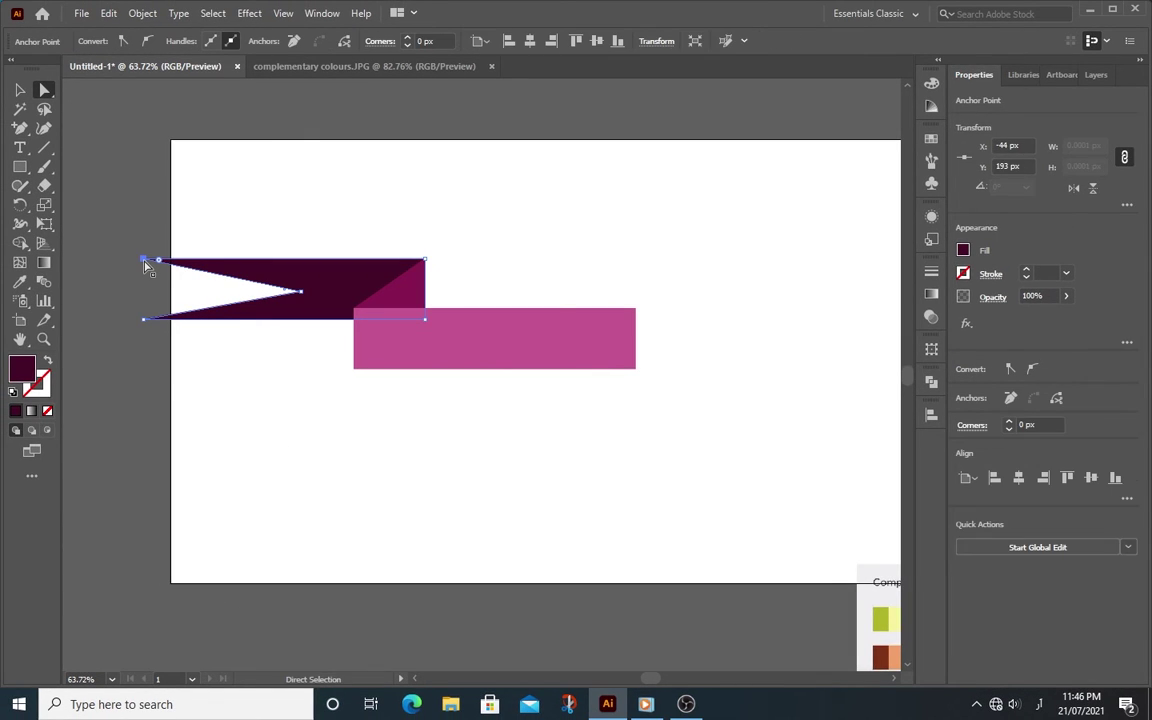
drag(145, 261, 237, 277)
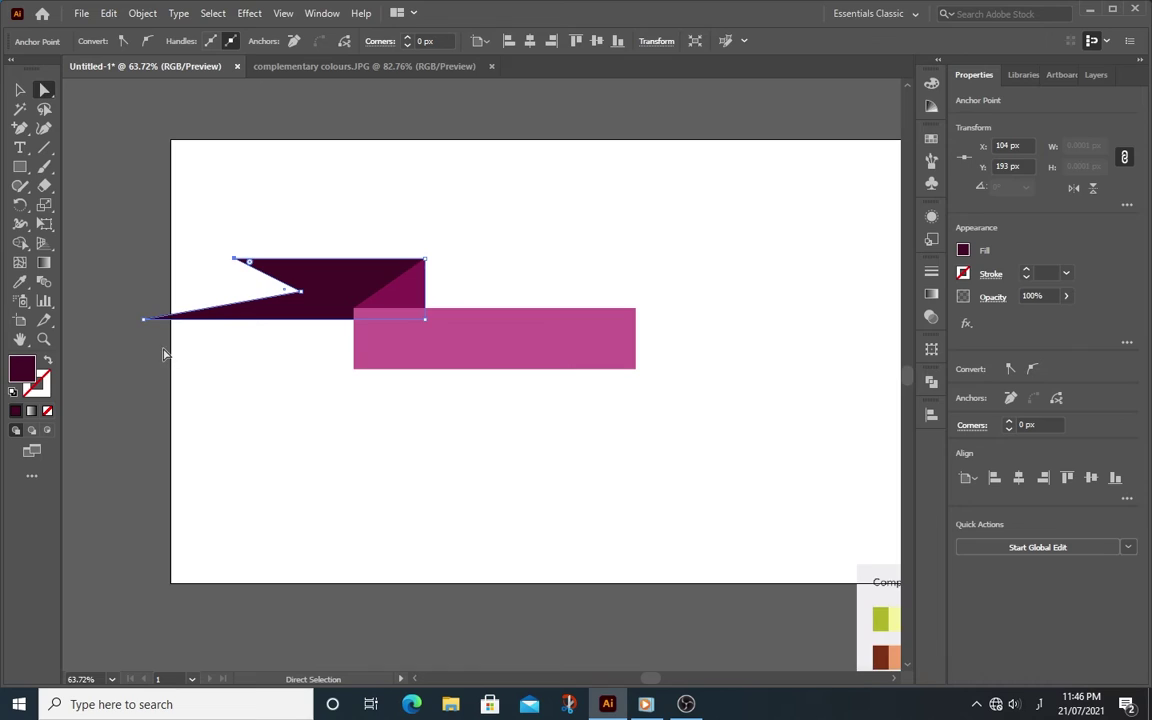
click(165, 352)
click(207, 317)
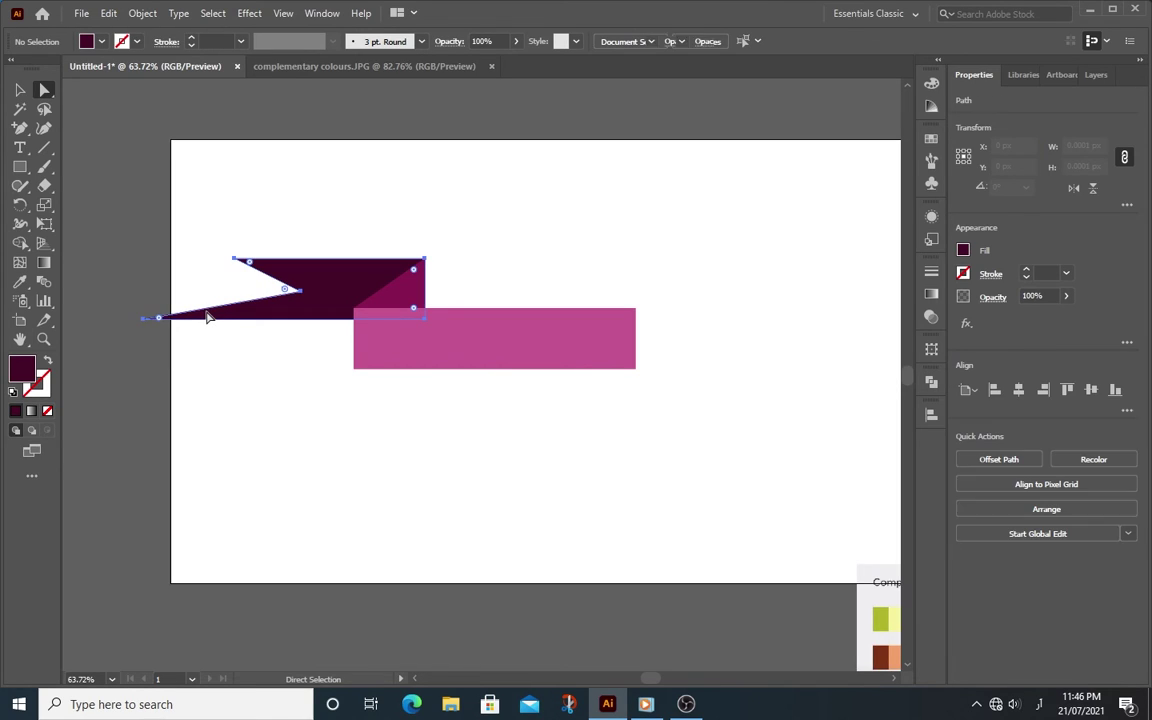
click(144, 320)
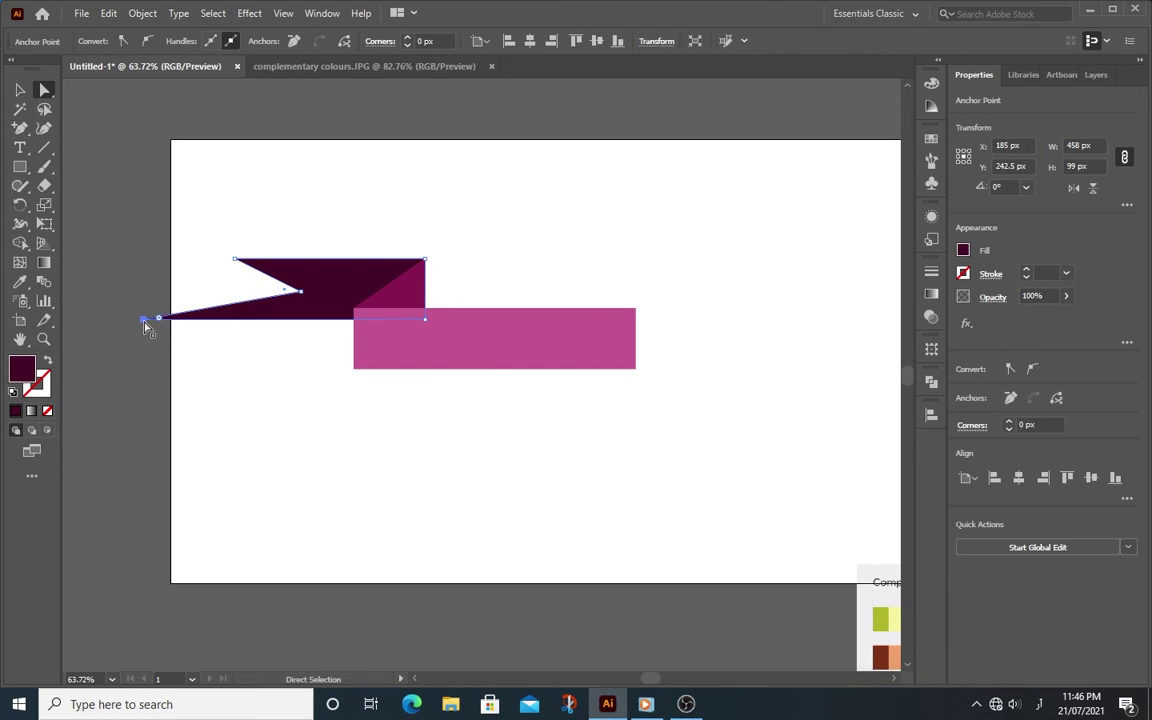
drag(145, 322, 227, 318)
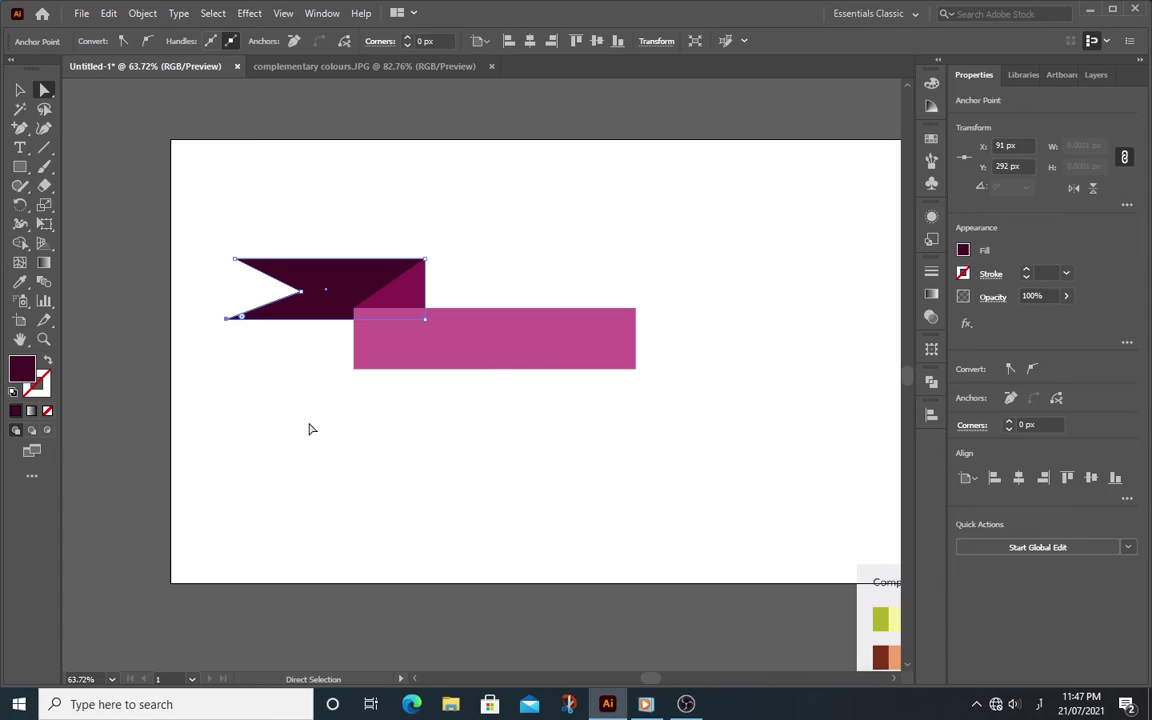
key(v)
drag(215, 232, 670, 431)
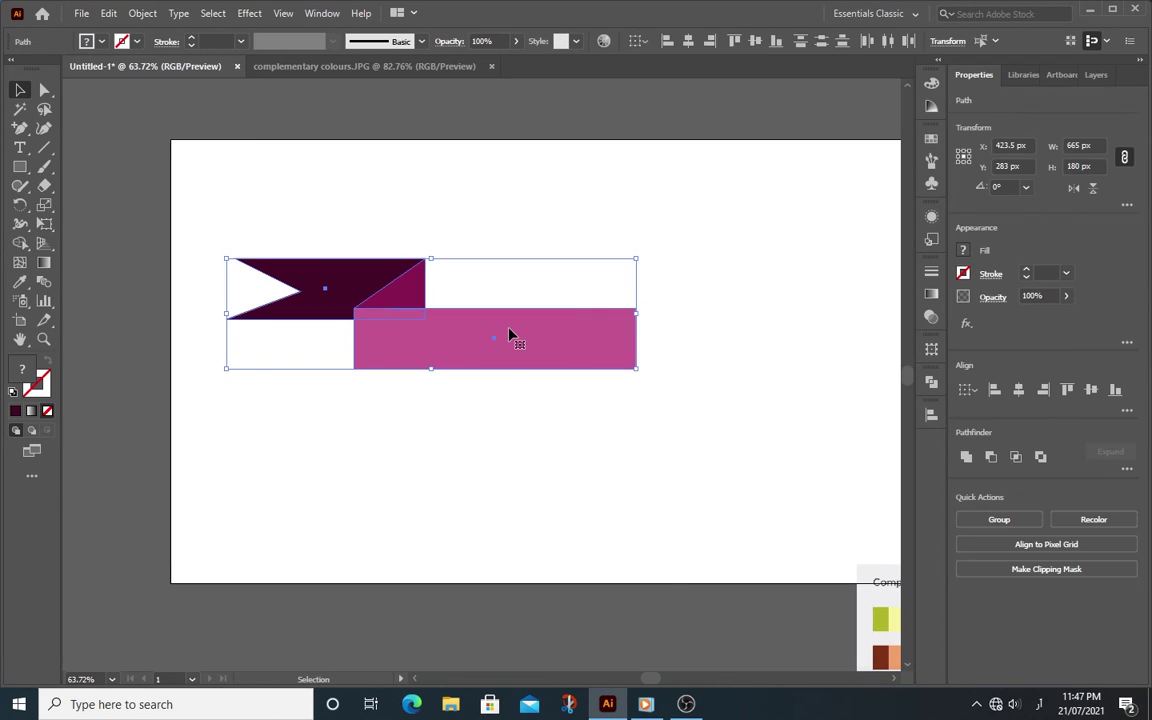
Group the notched plum tail, fold triangle and magenta bar as one half-ribbon
right_click(509, 334)
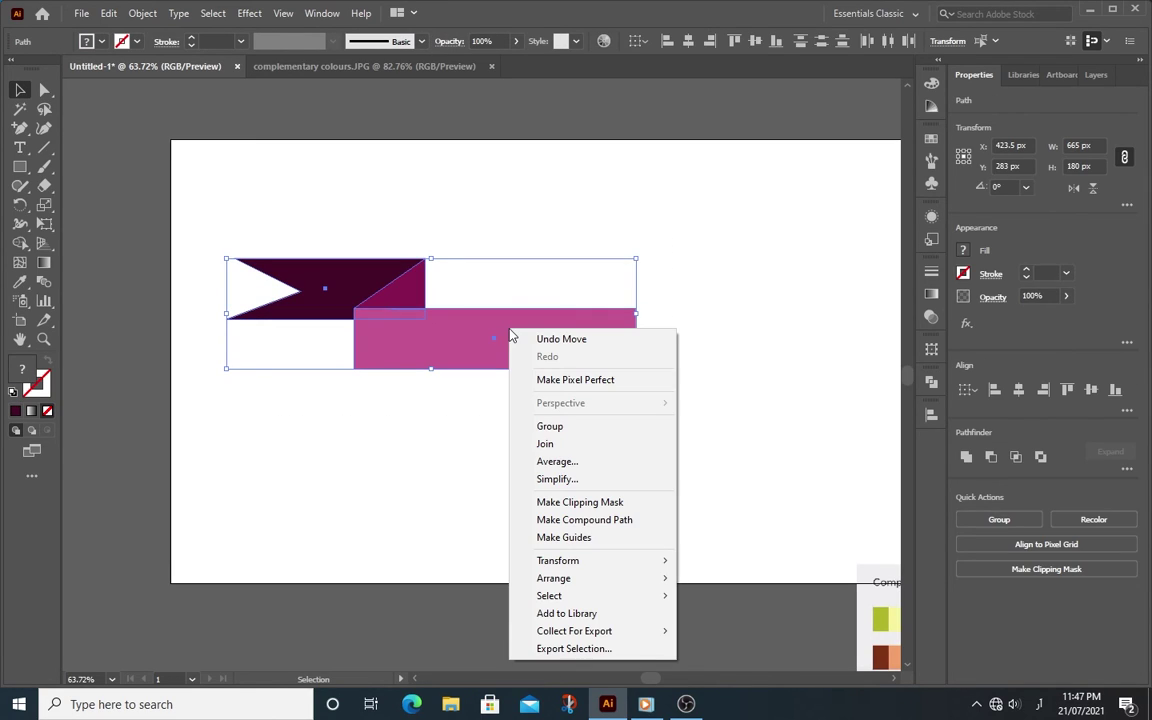
click(560, 427)
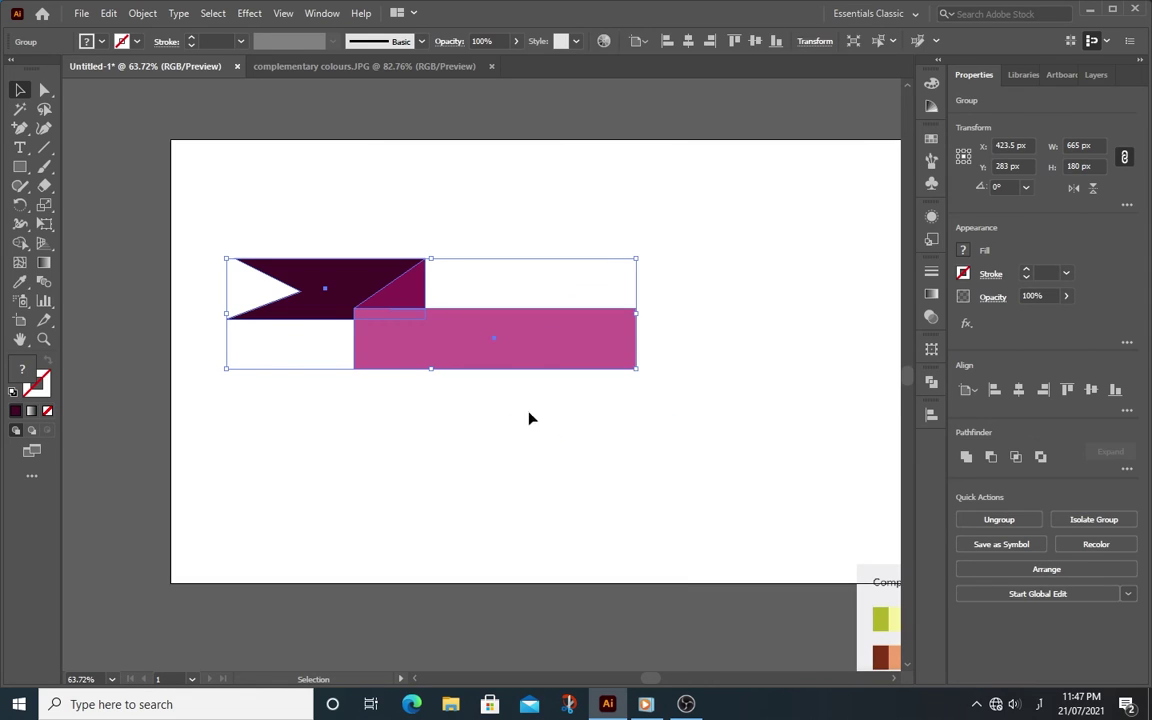
click(522, 413)
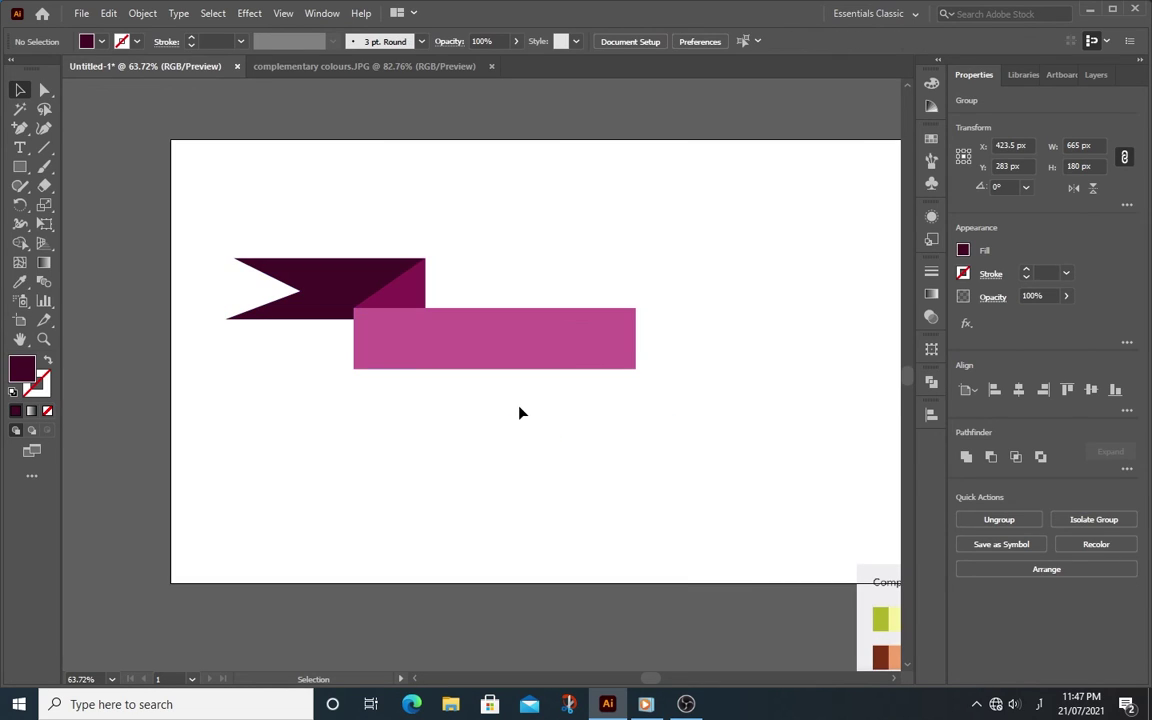
click(378, 280)
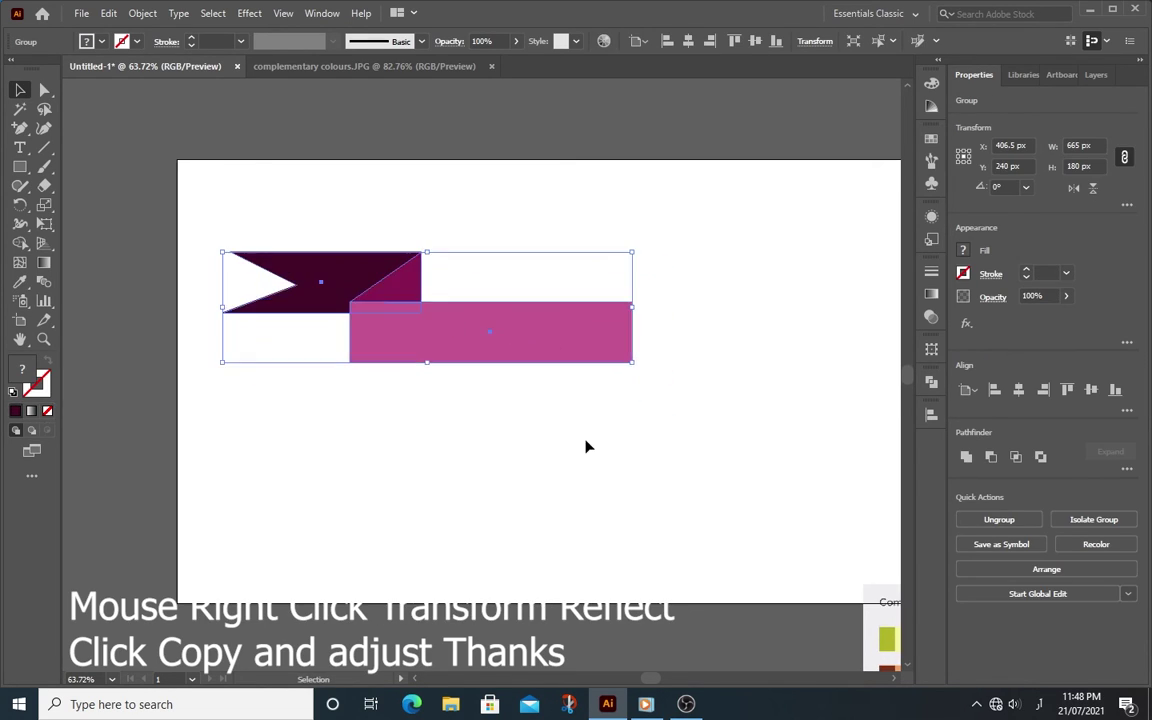
Reflect the half-ribbon across the vertical axis as a copy
right_click(350, 262)
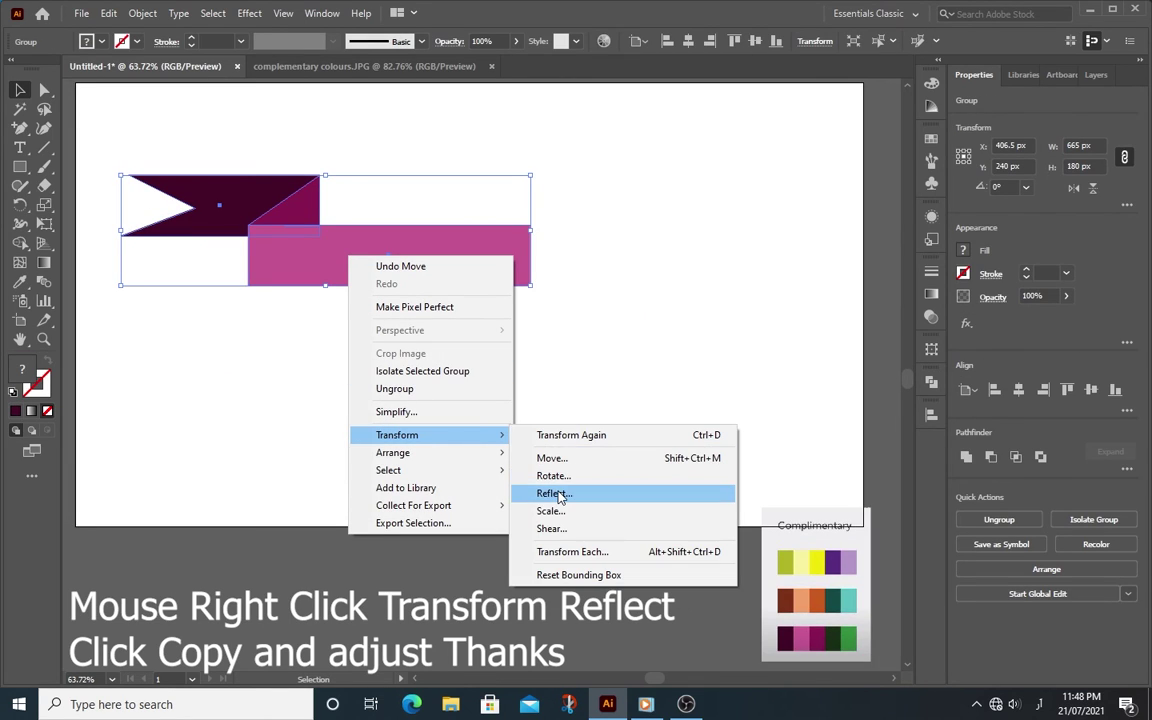
click(560, 489)
click(615, 457)
Move the mirrored half to the right so it fits against the original half
click(283, 309)
drag(414, 282, 489, 293)
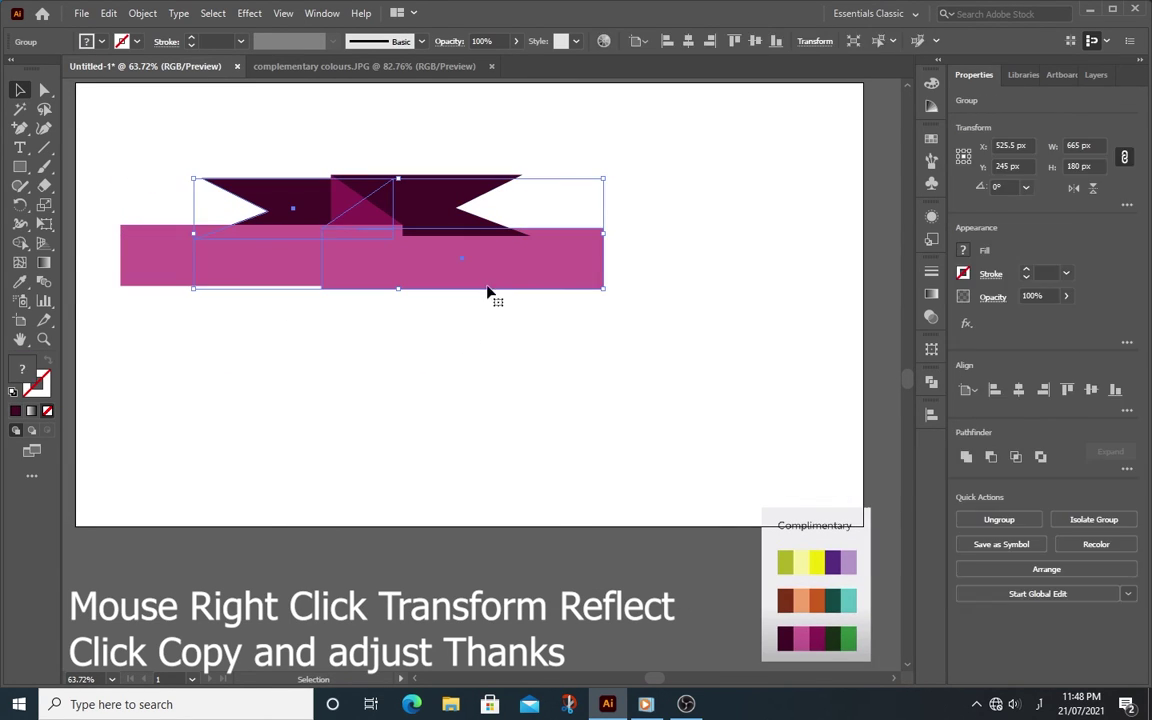
drag(417, 198, 432, 316)
drag(378, 244, 283, 224)
drag(360, 370, 646, 237)
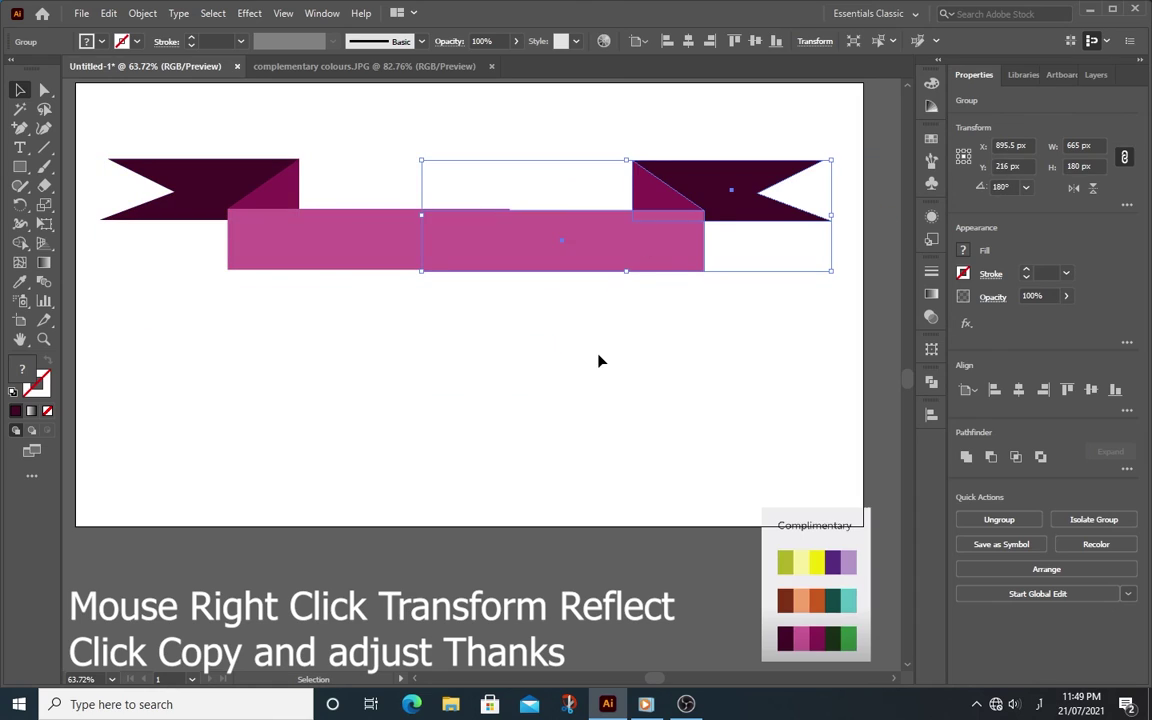
click(496, 355)
scroll(527, 432, up, 2)
drag(604, 332, 564, 332)
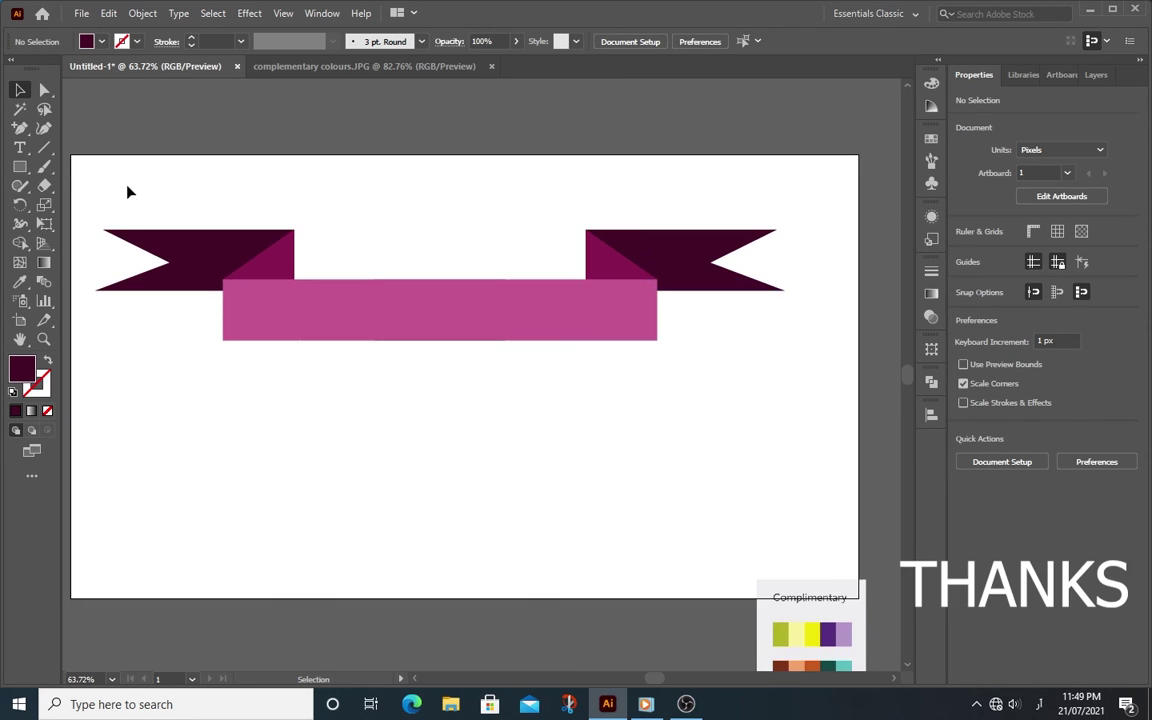
drag(125, 187, 750, 423)
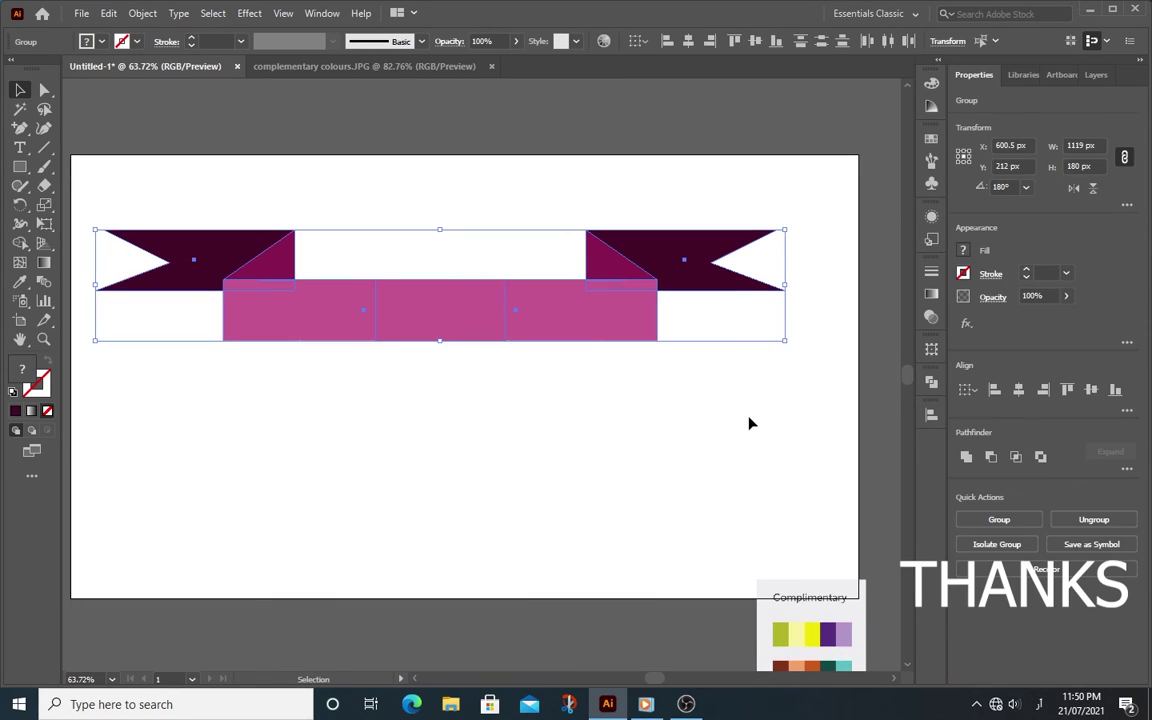
Marquee-select both ribbon halves and group them into a single banner
click(597, 429)
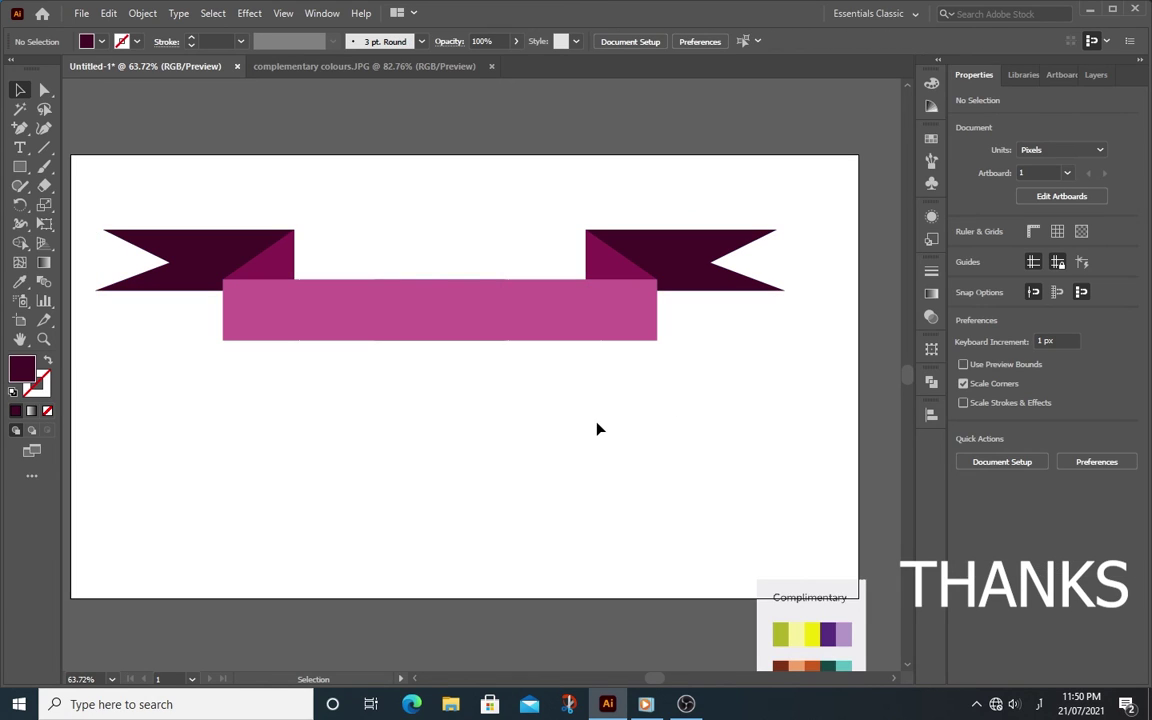
drag(178, 181, 716, 437)
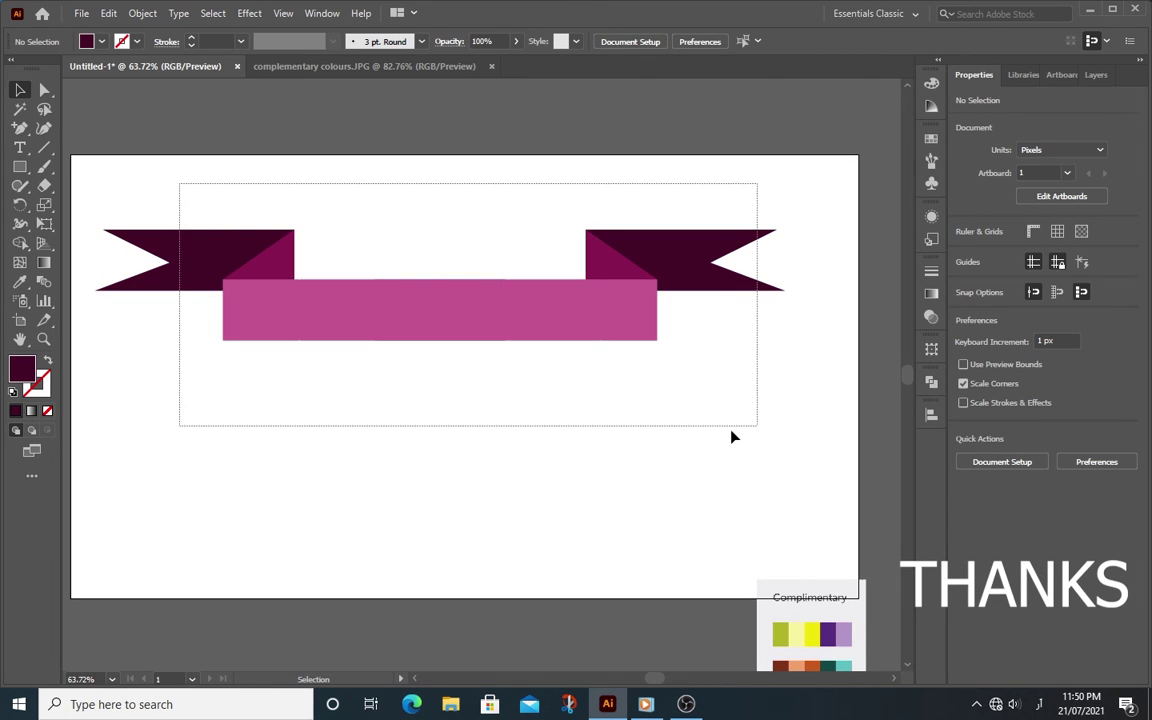
right_click(450, 309)
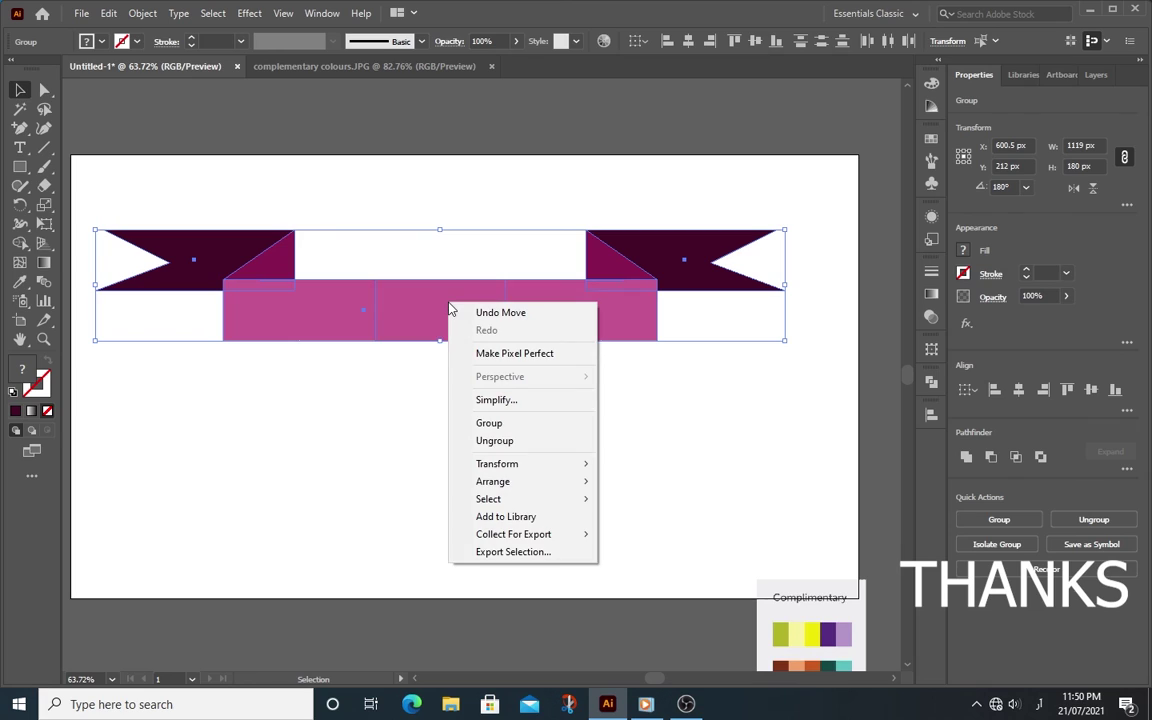
click(487, 427)
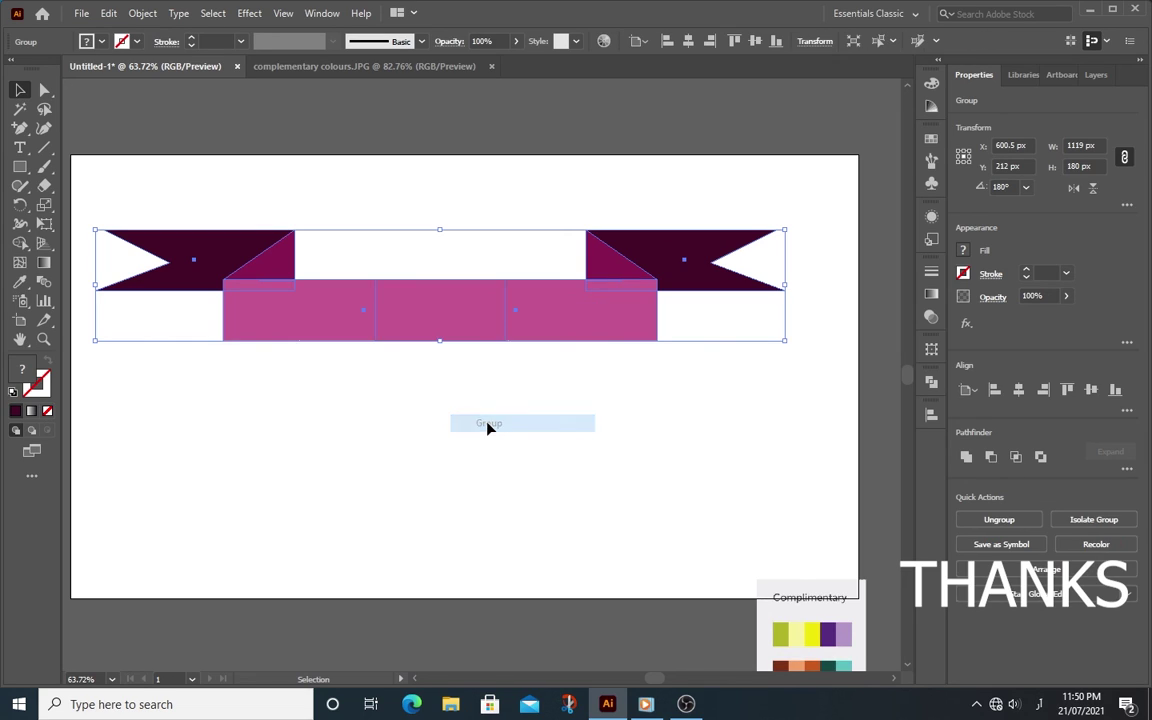